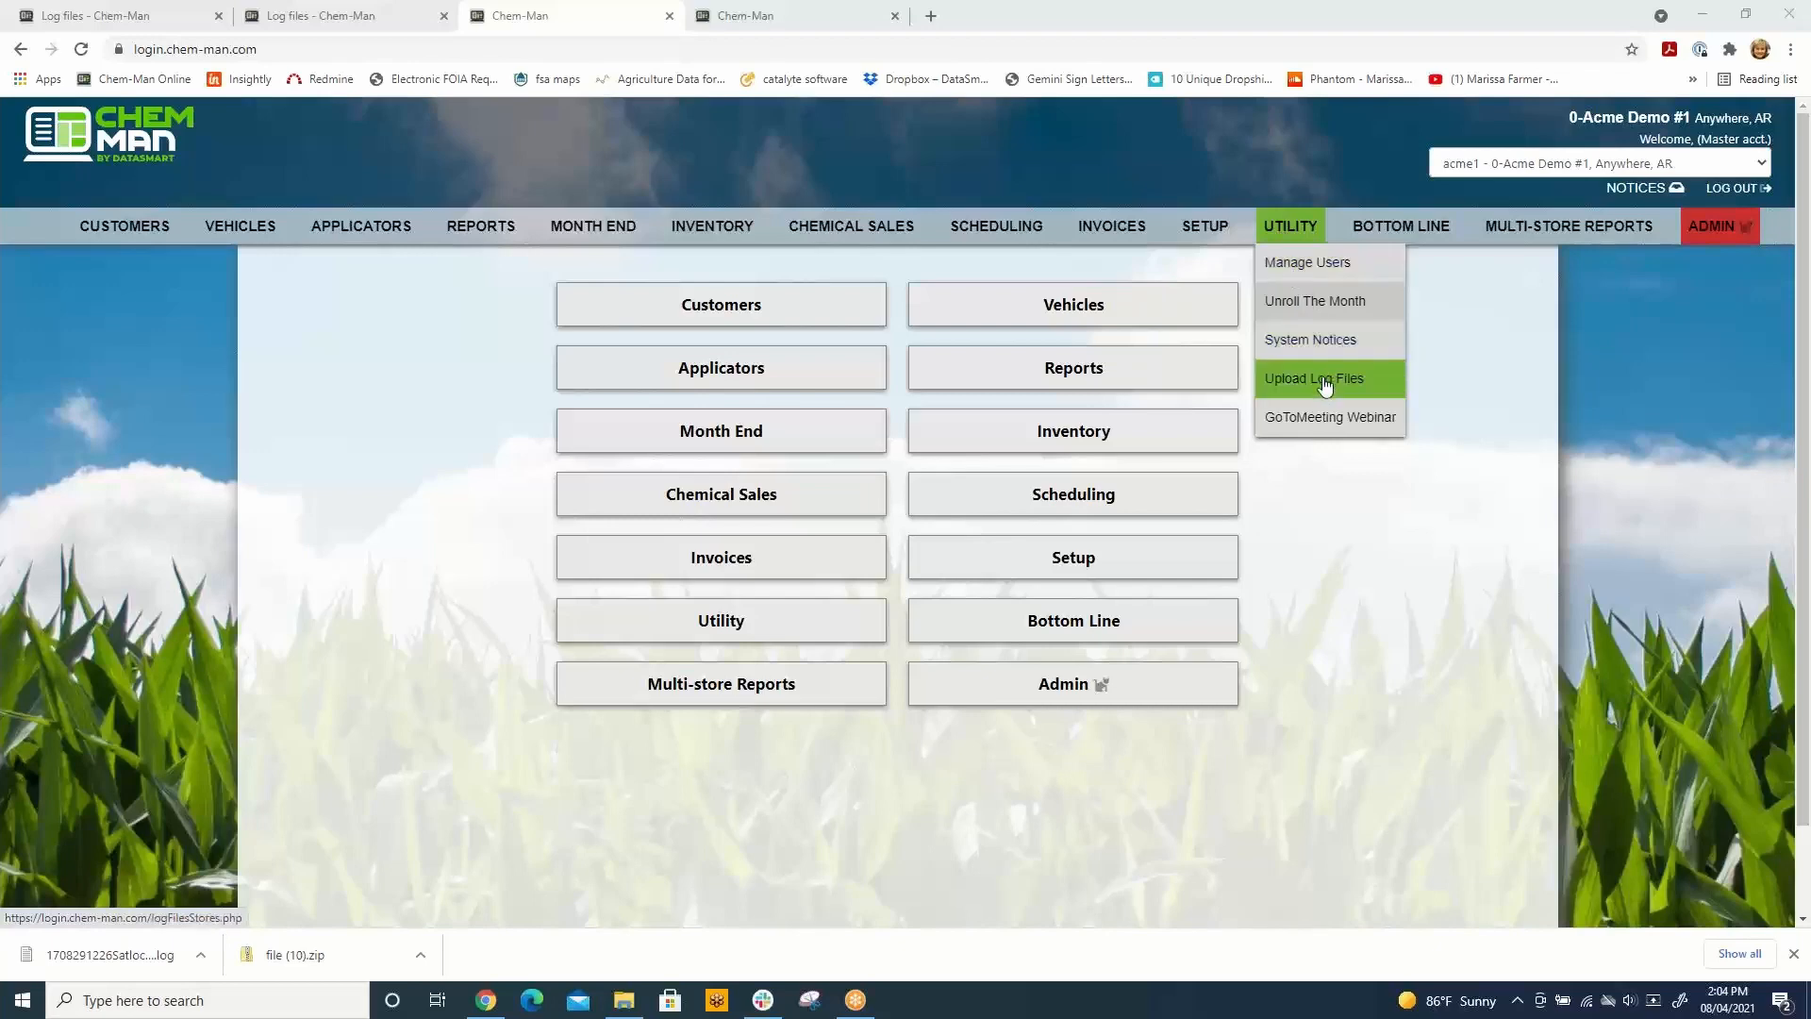
Step: Upload the log file 1708291226.log from the Downloads folder to the Log files page, leaving its optional details blank
click(1314, 379)
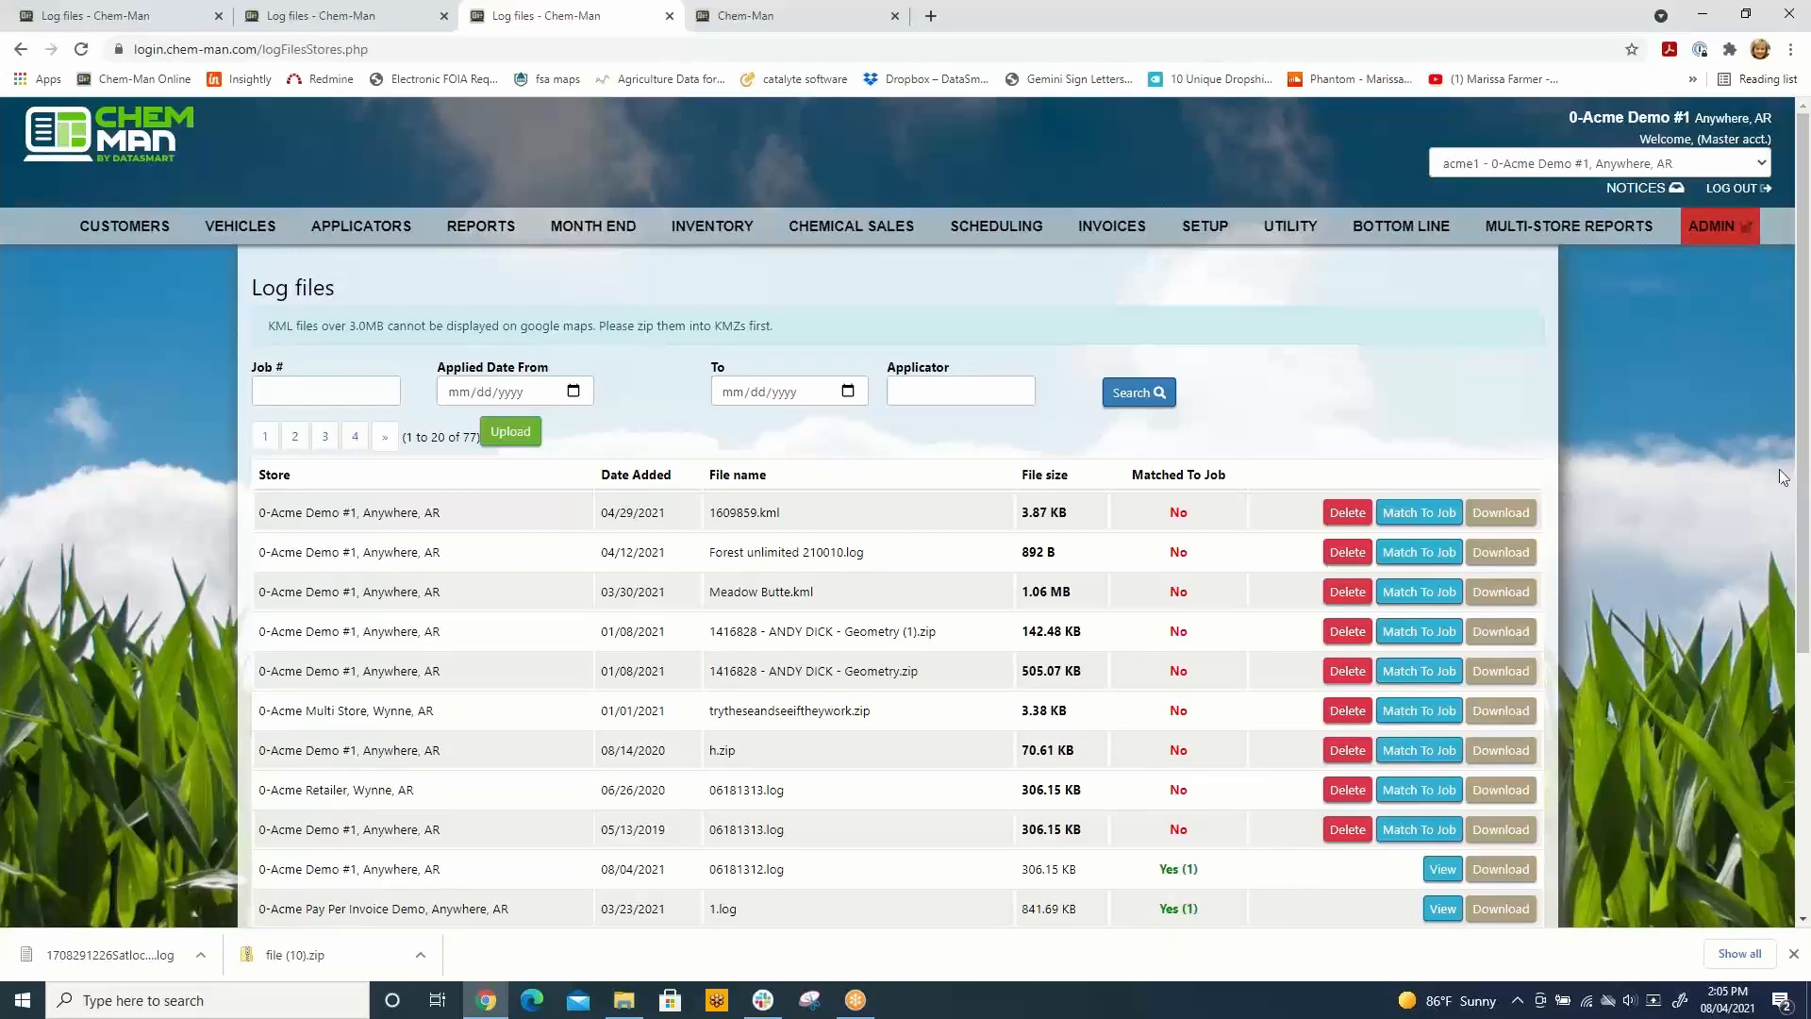
click(511, 433)
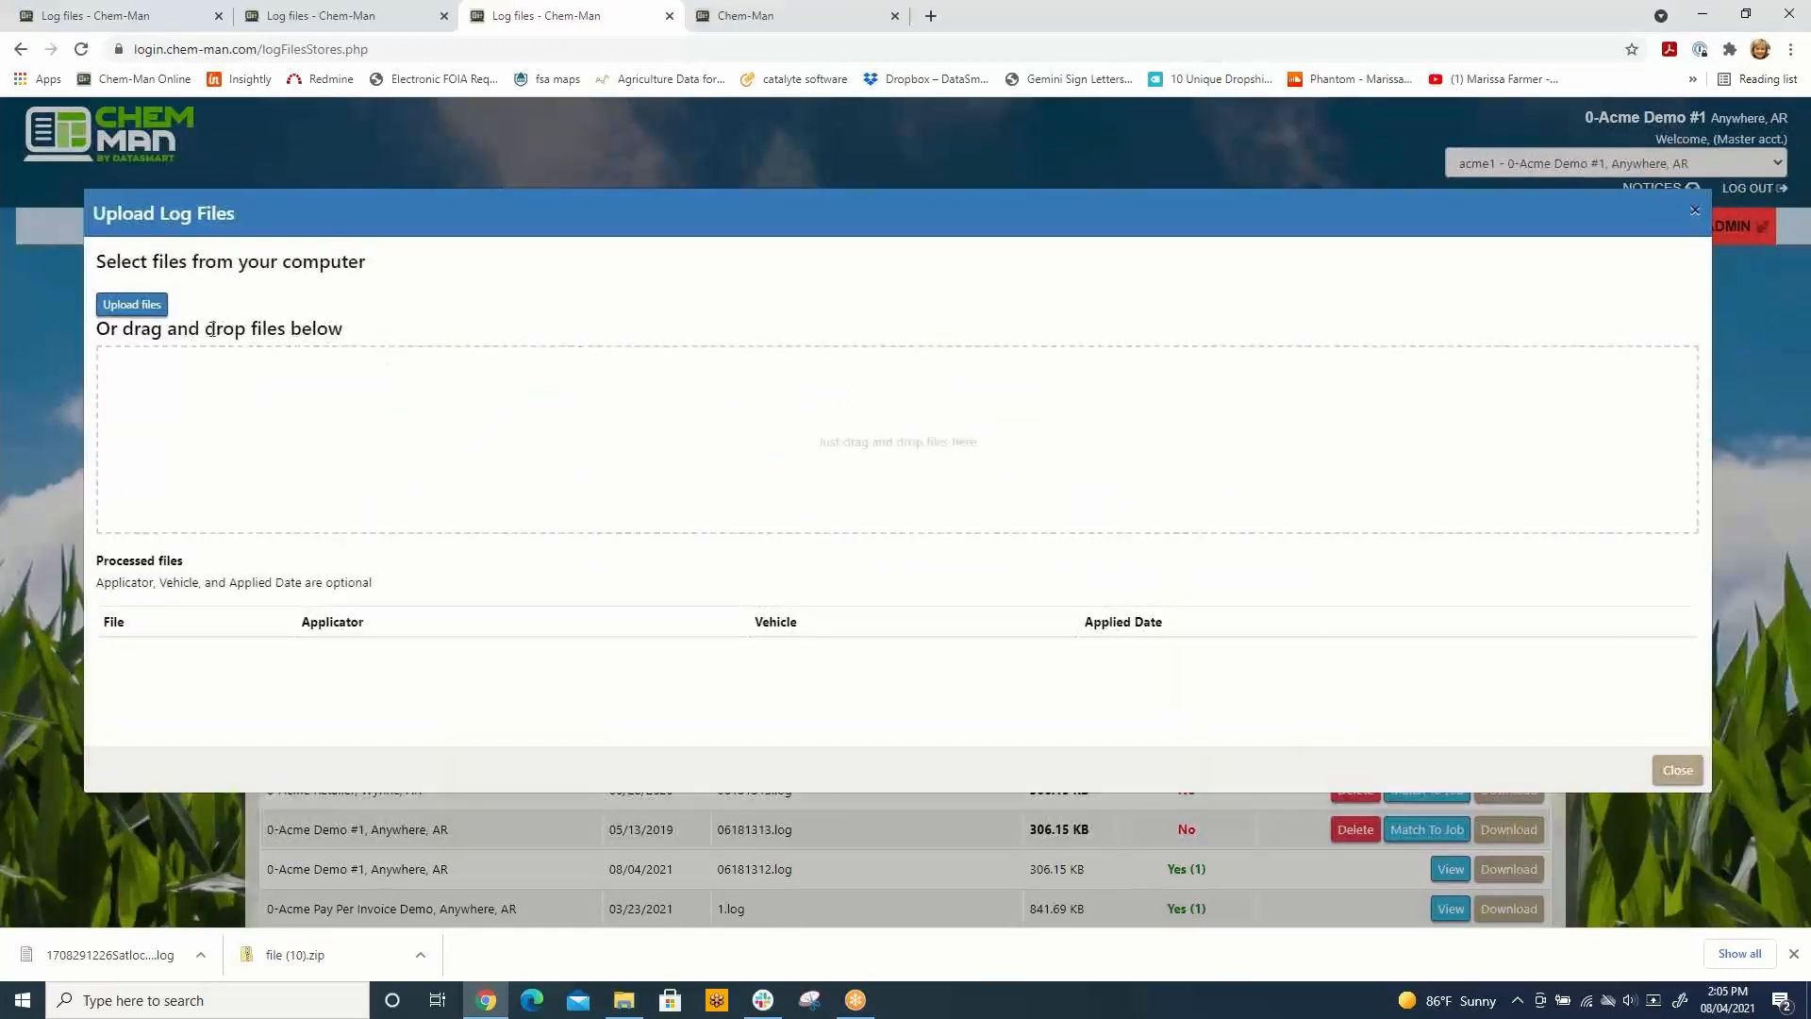
click(132, 304)
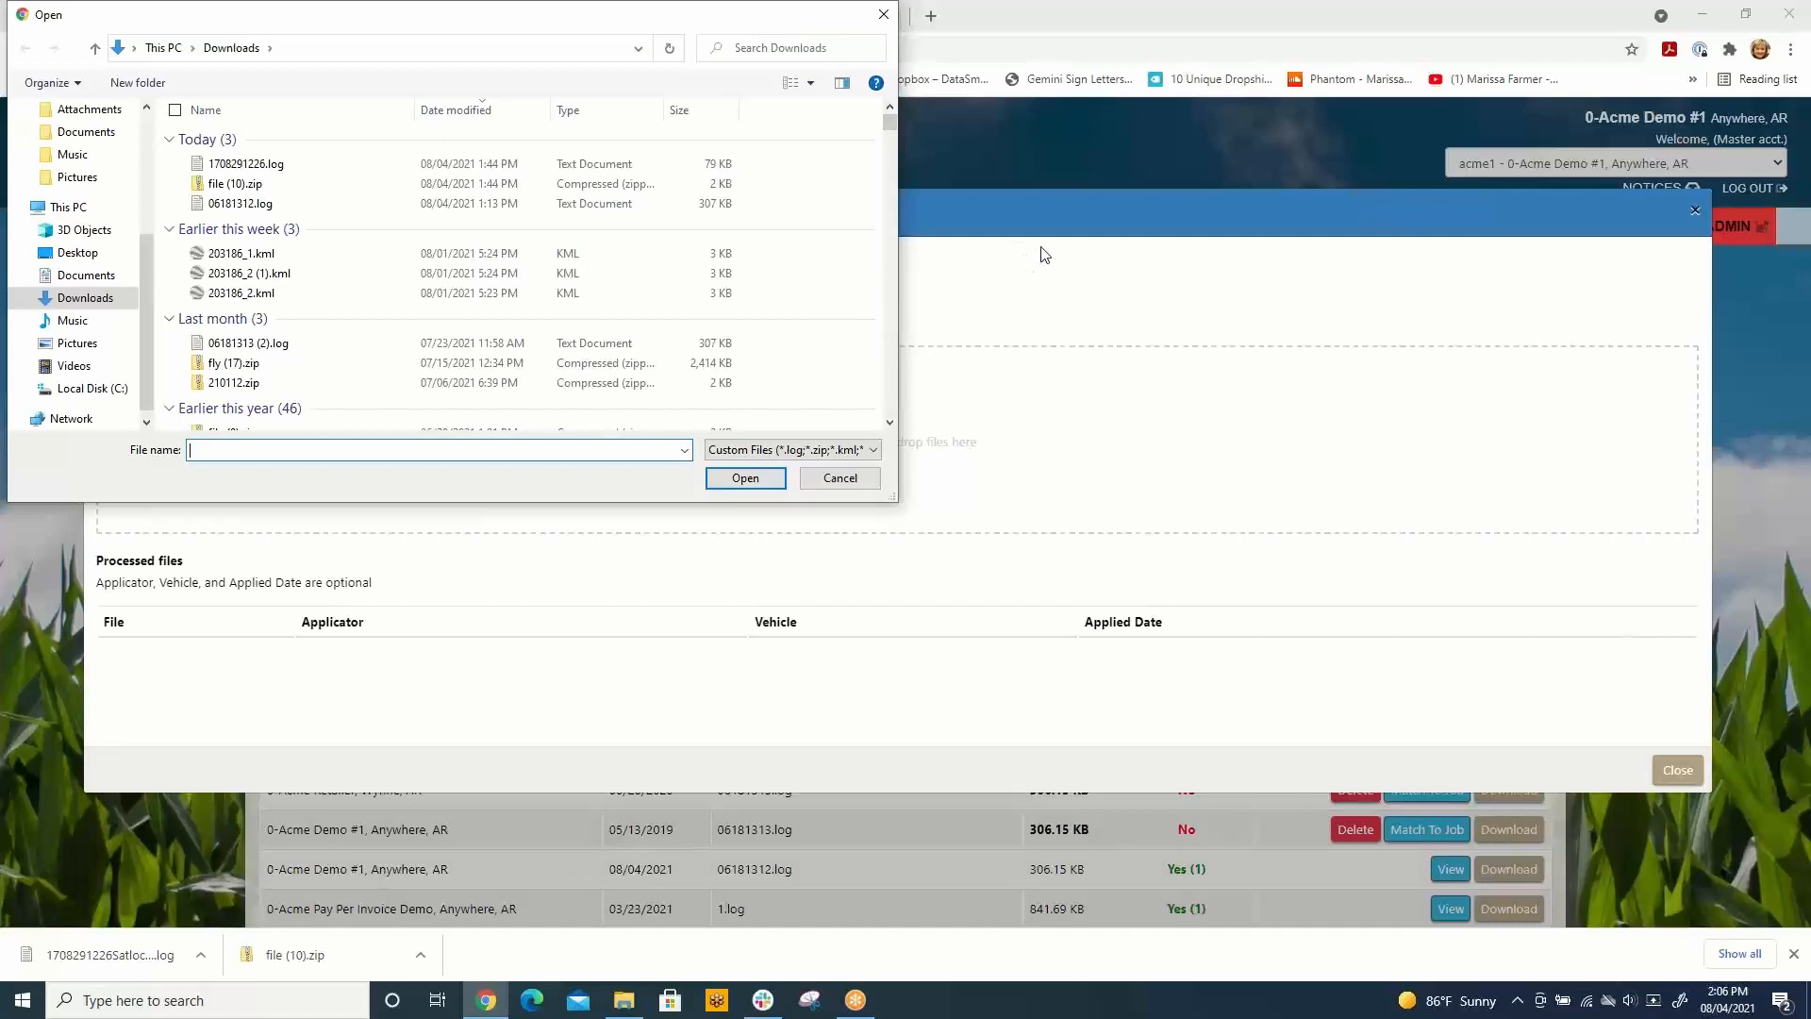
drag(528, 25, 717, 72)
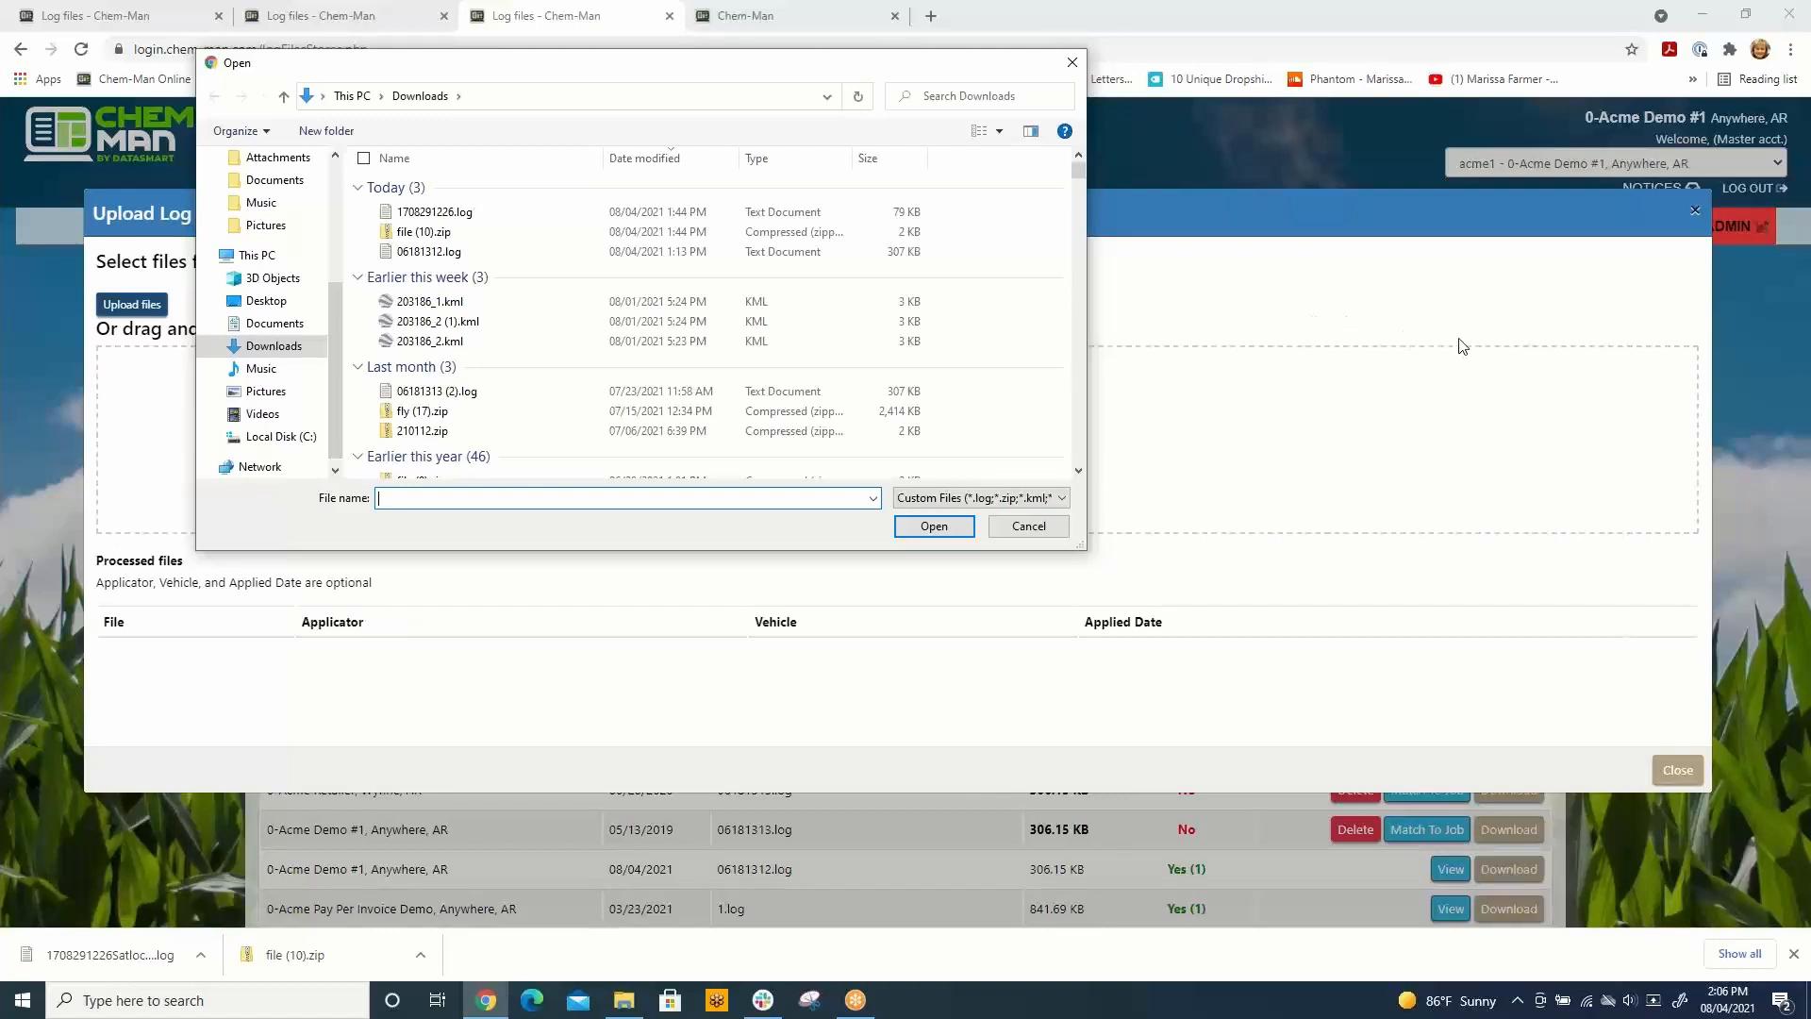
click(436, 213)
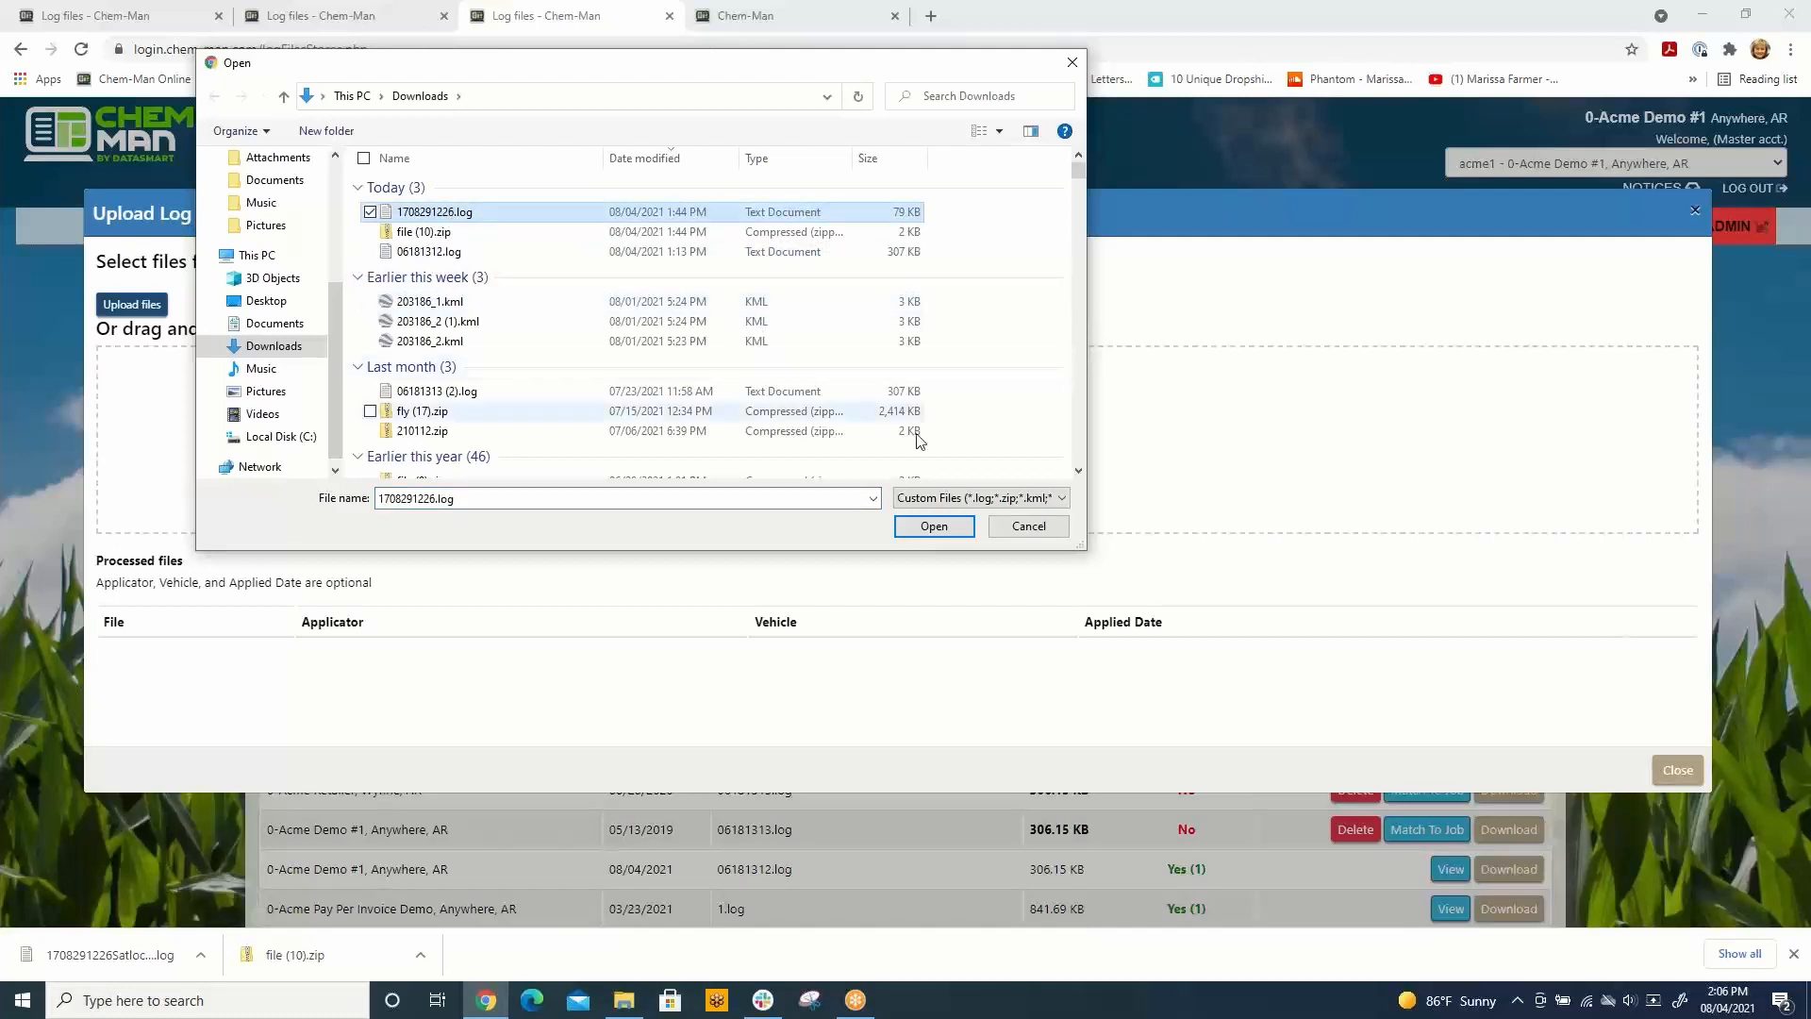
click(936, 527)
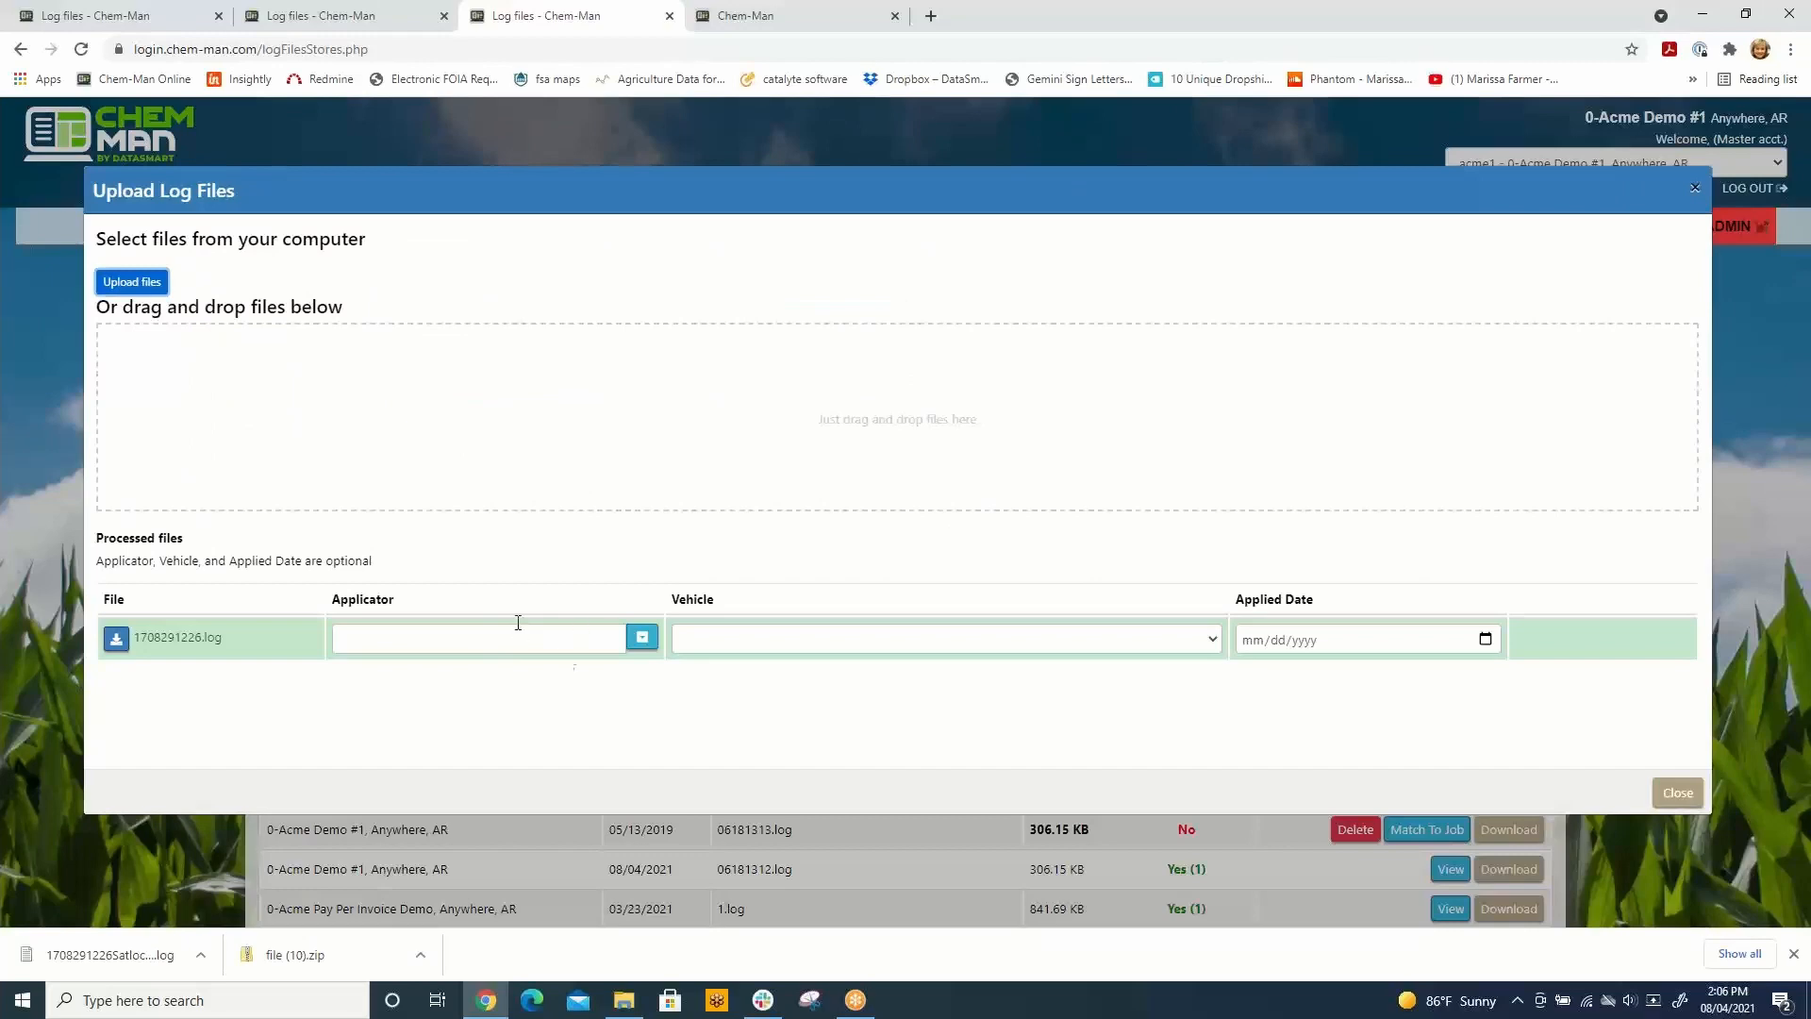
click(1678, 793)
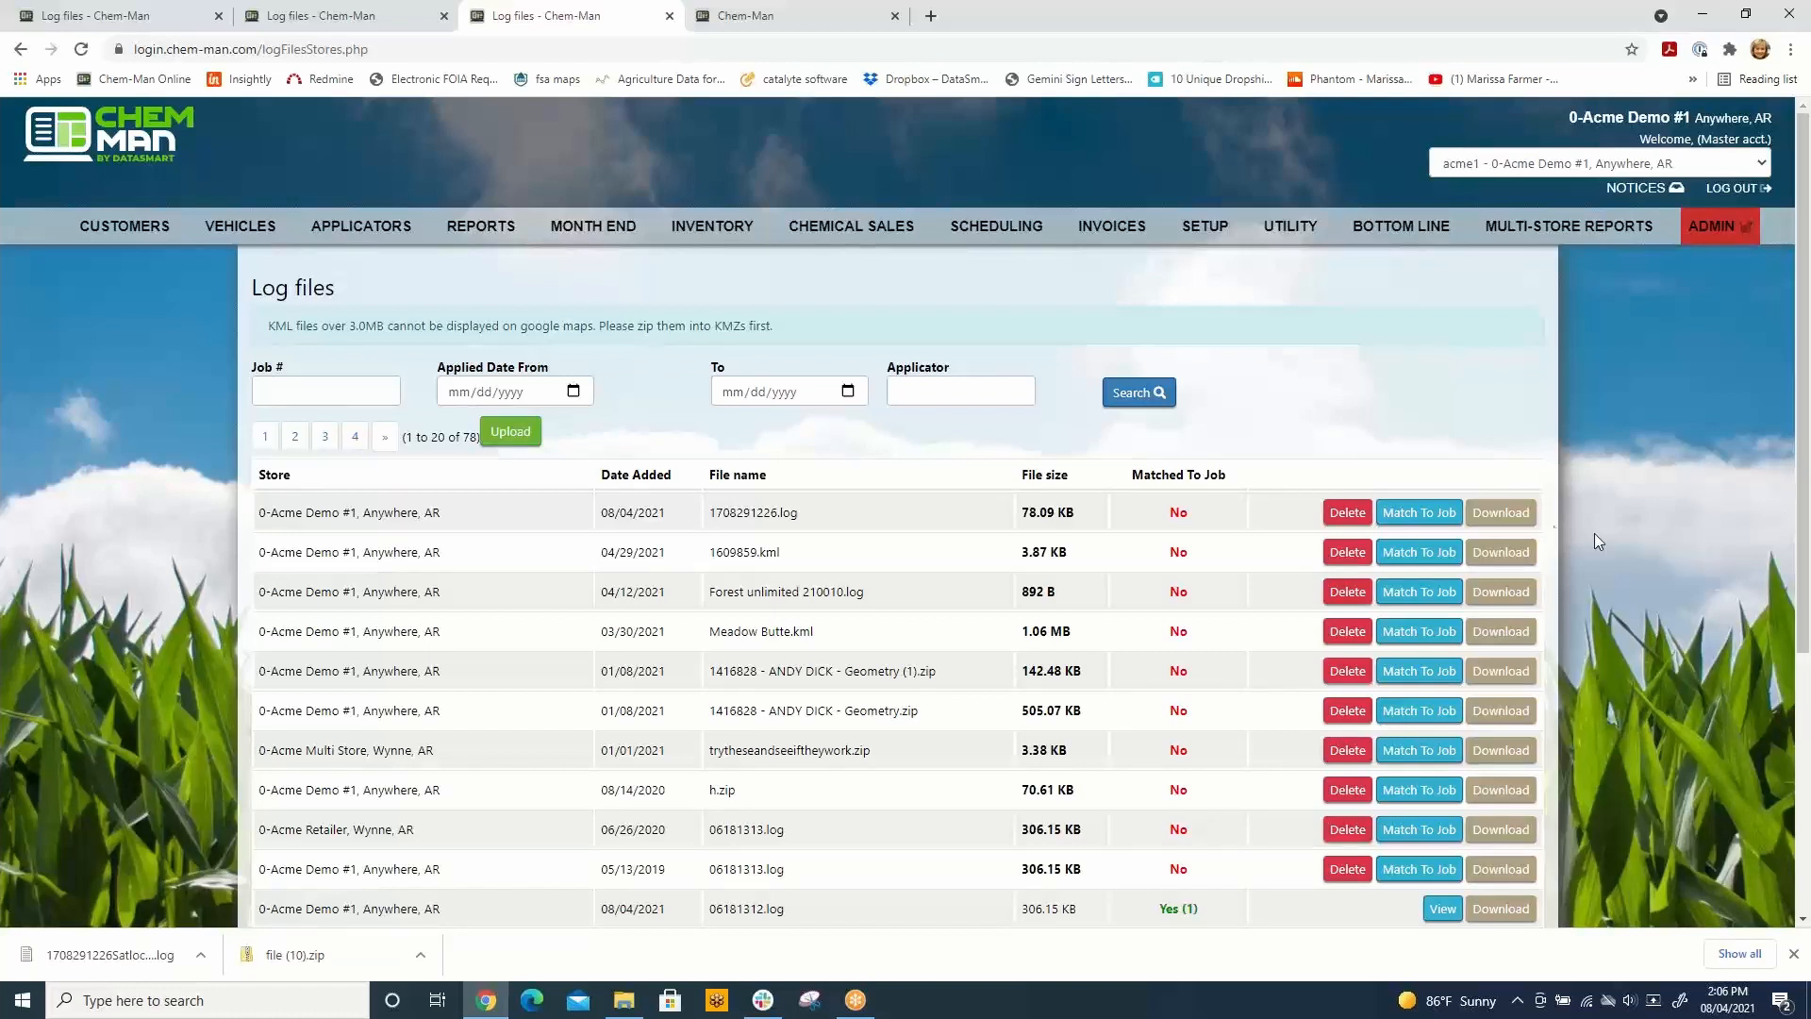
Step: Open job matching for 1708291226.log and search for matching jobs dated within a month
click(1419, 514)
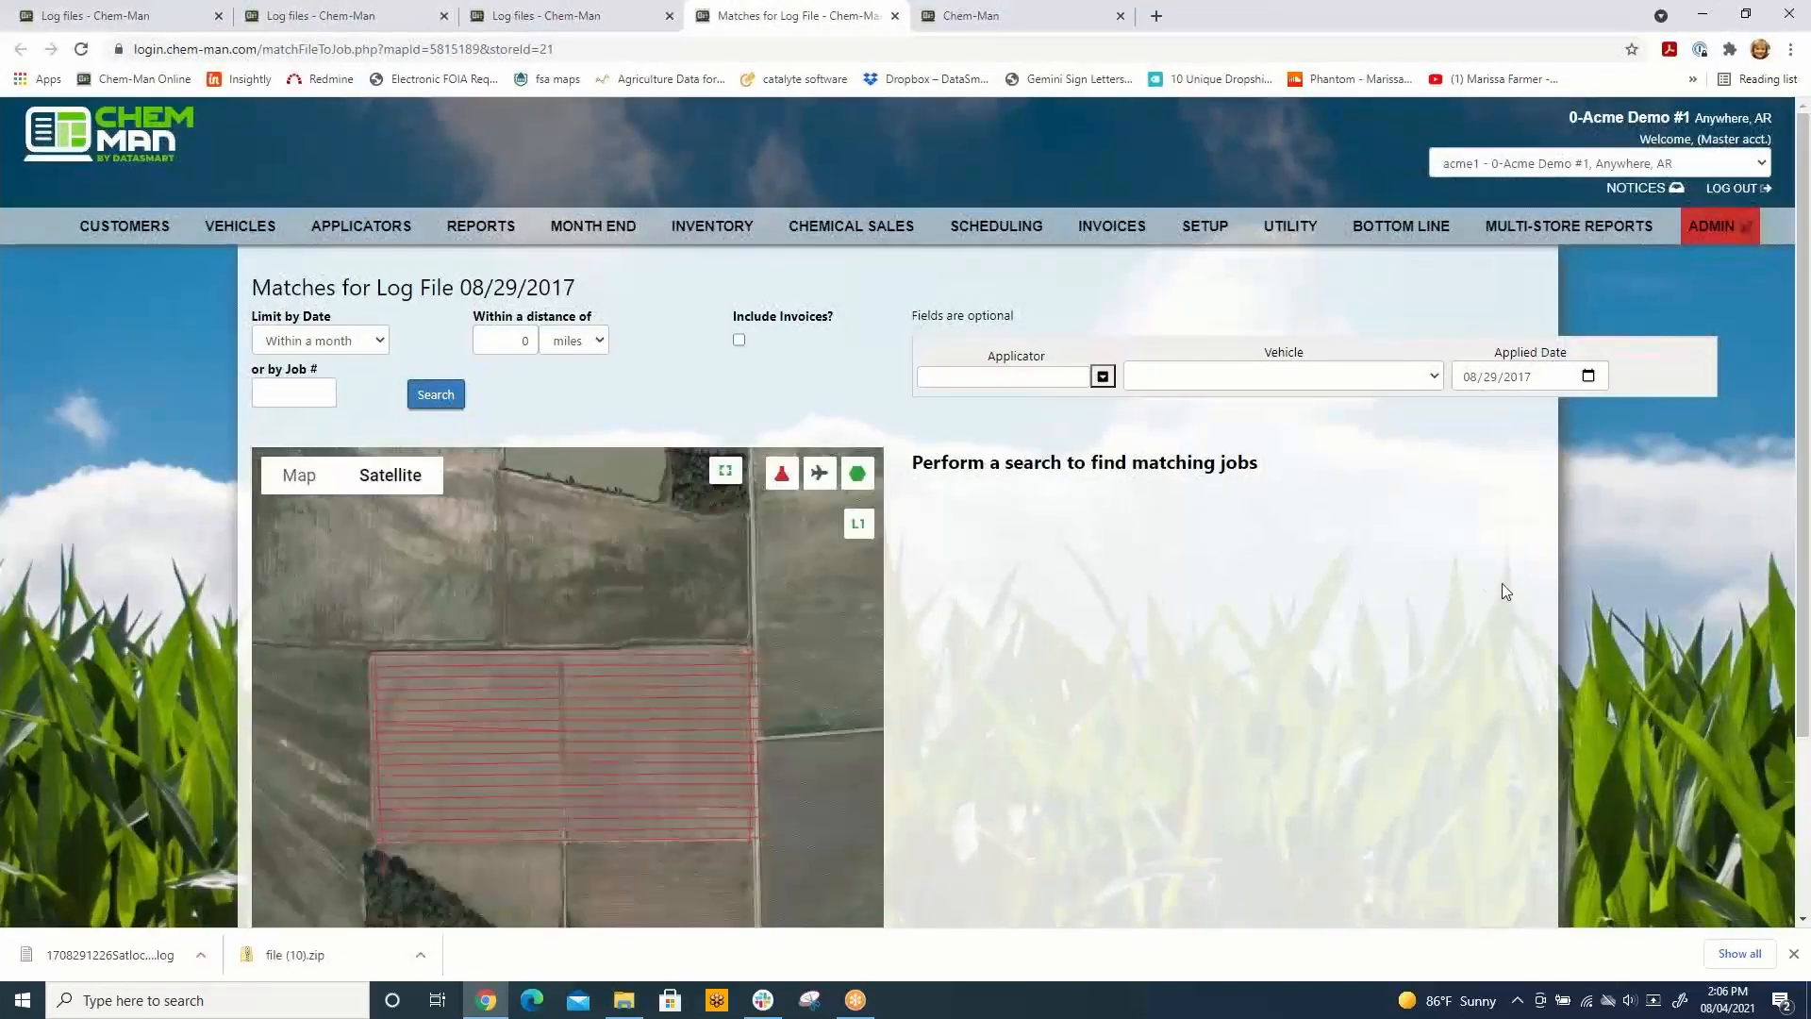
scroll(1569, 598, down, 2)
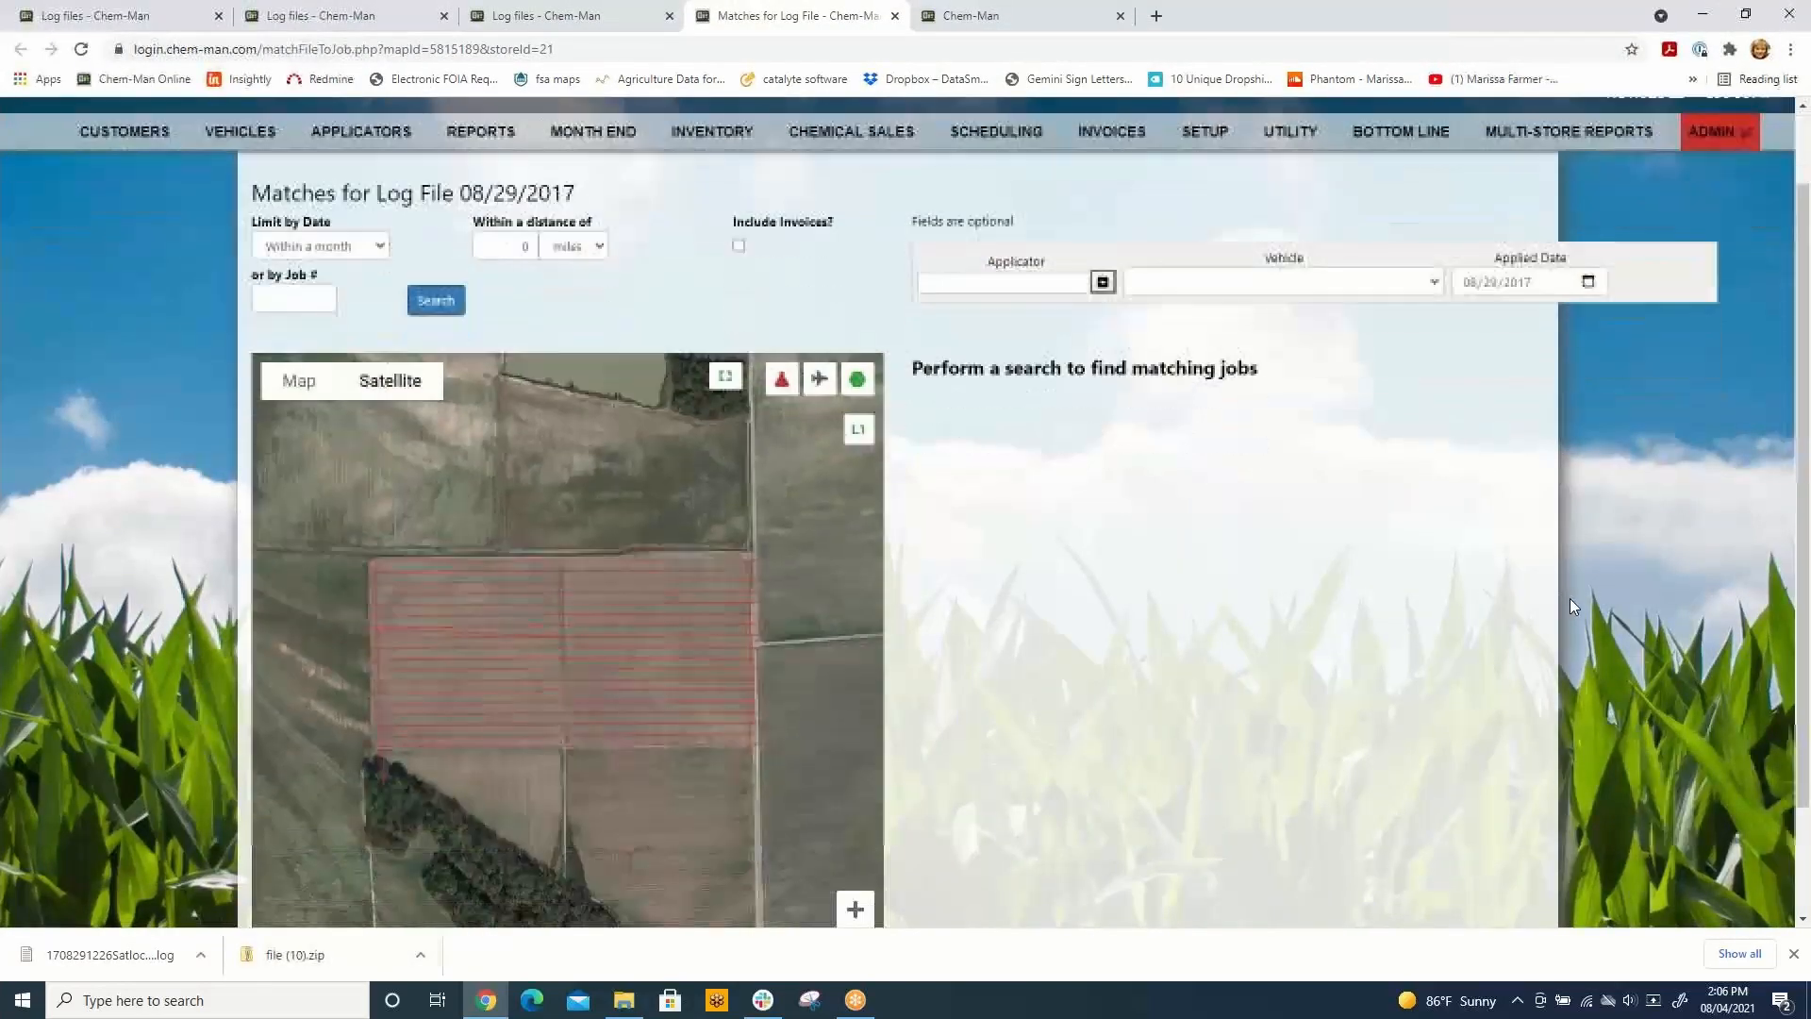
scroll(1575, 594, up, 2)
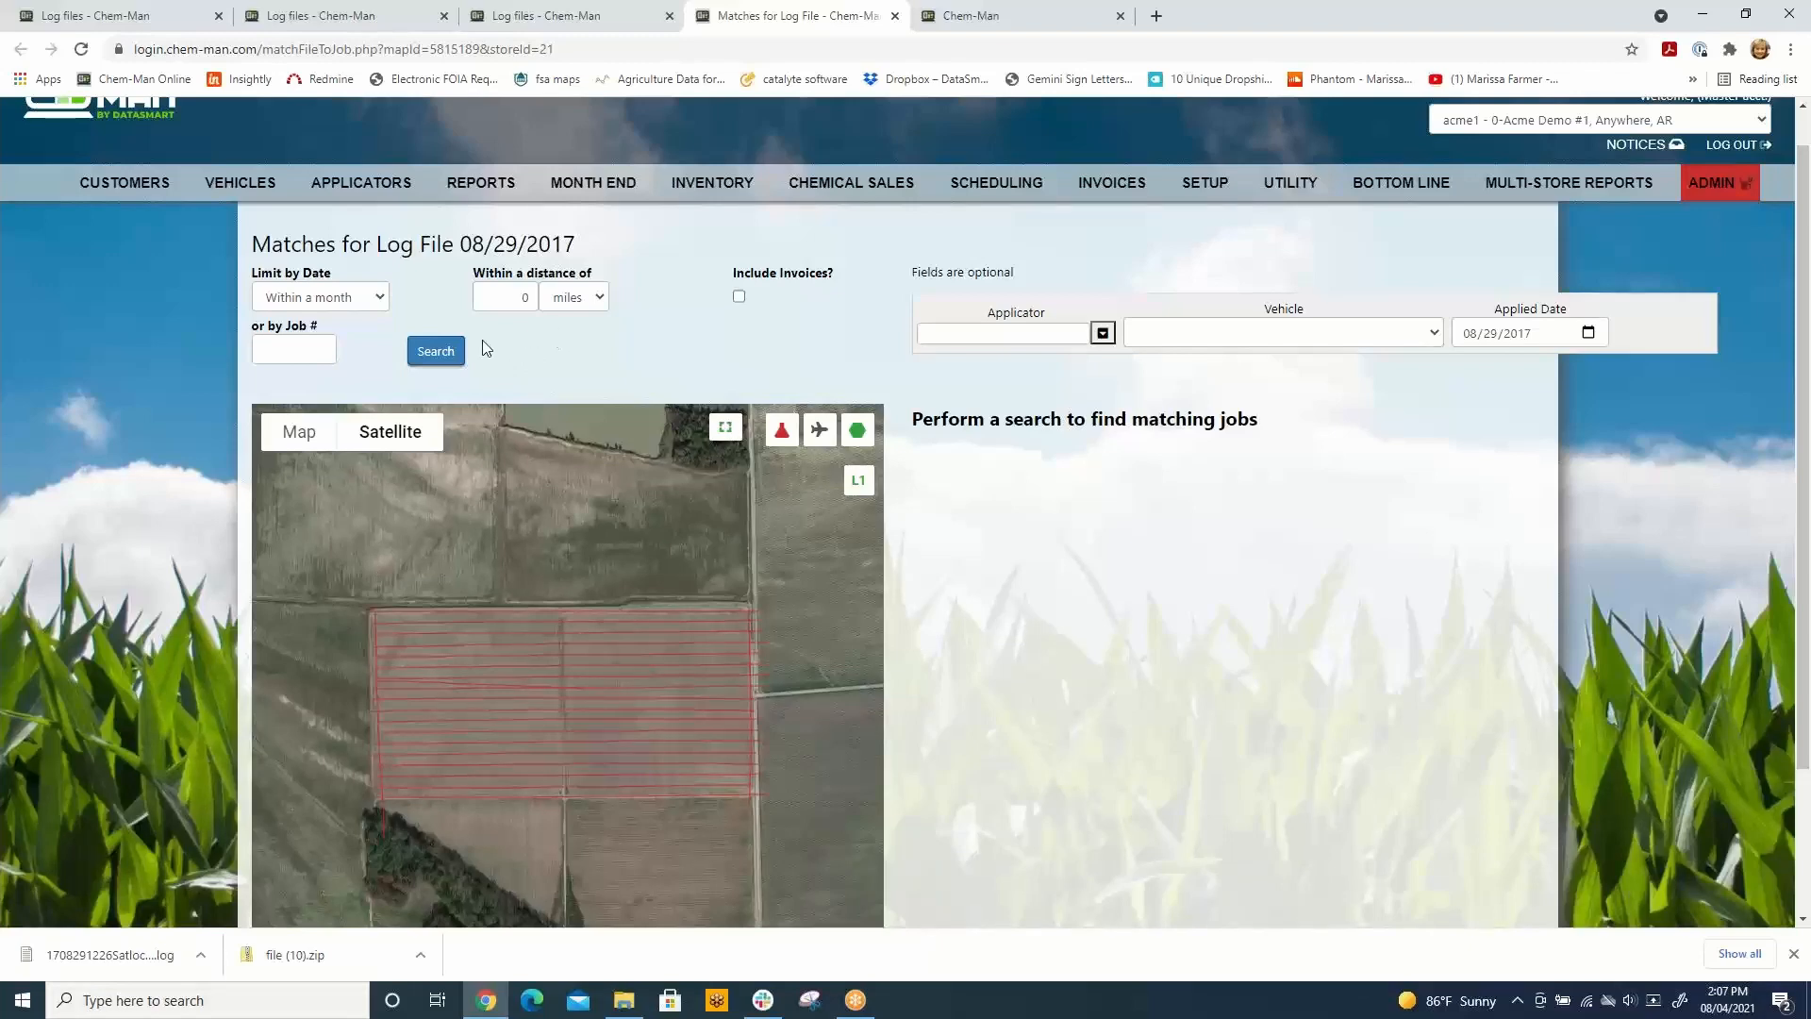
click(441, 354)
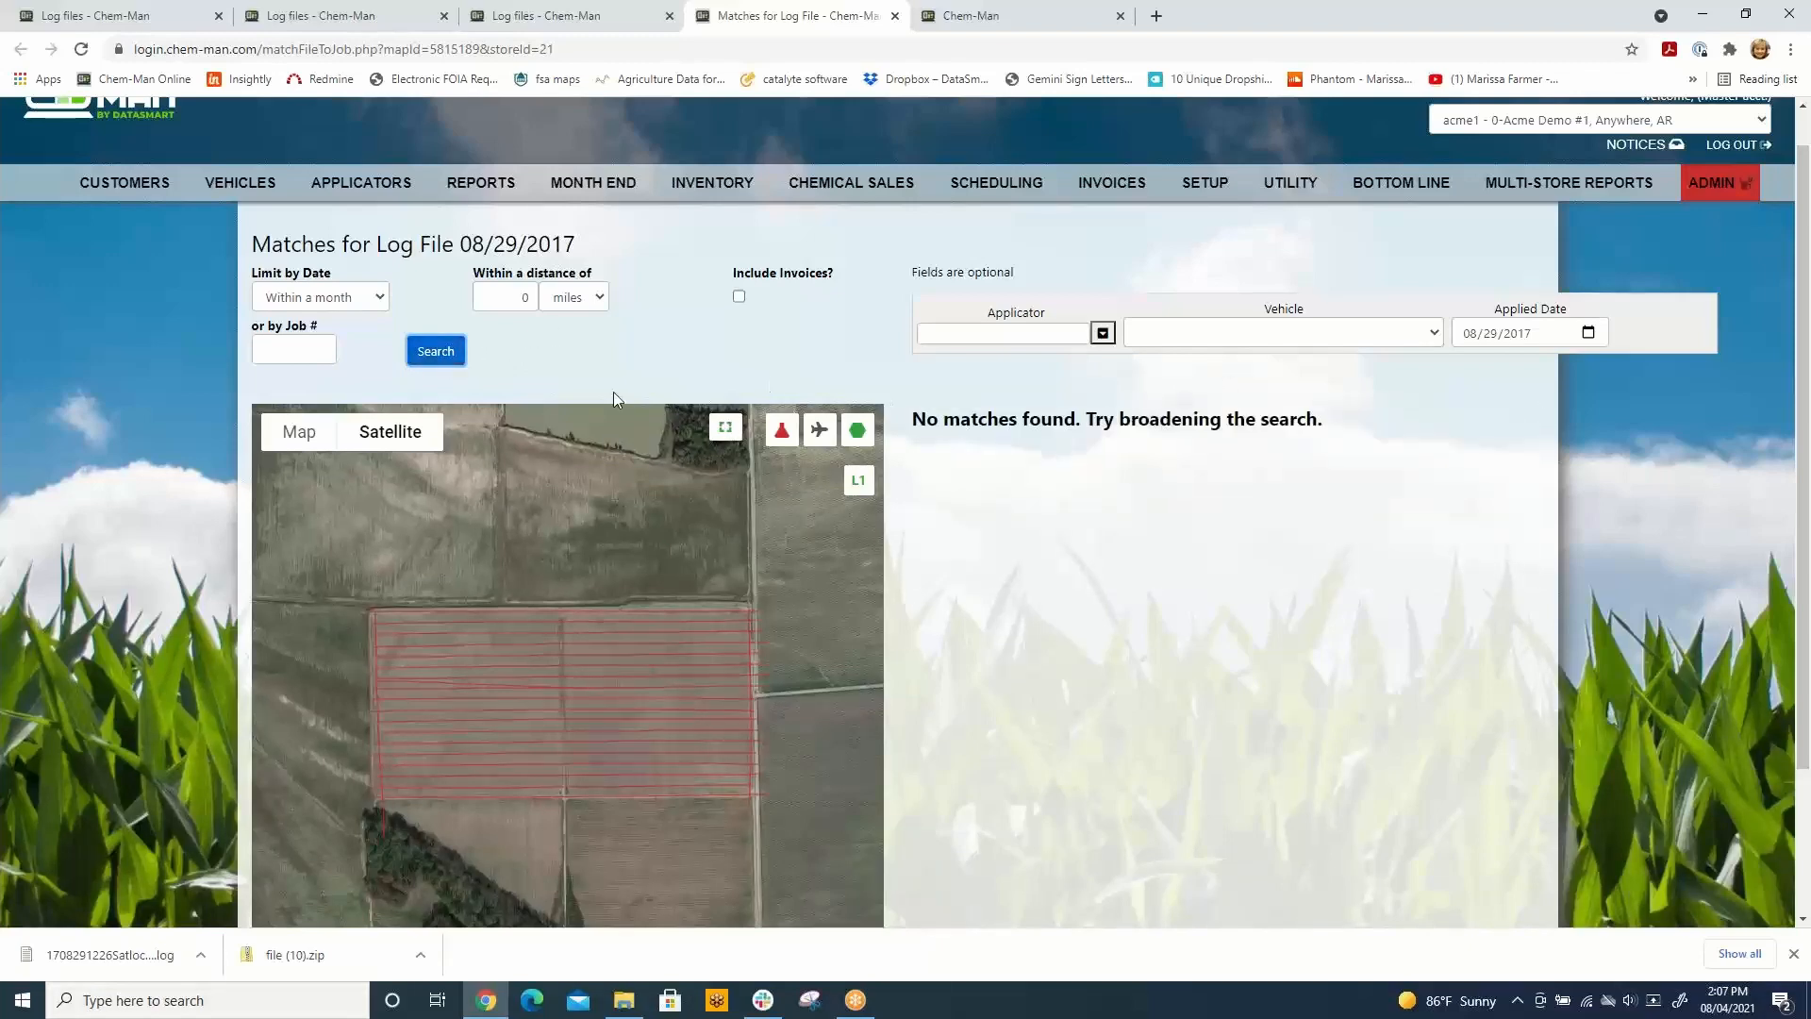
Step: Set the date limit to No Limit, leave invoices excluded and the job number blank, and search for matching jobs again
click(379, 297)
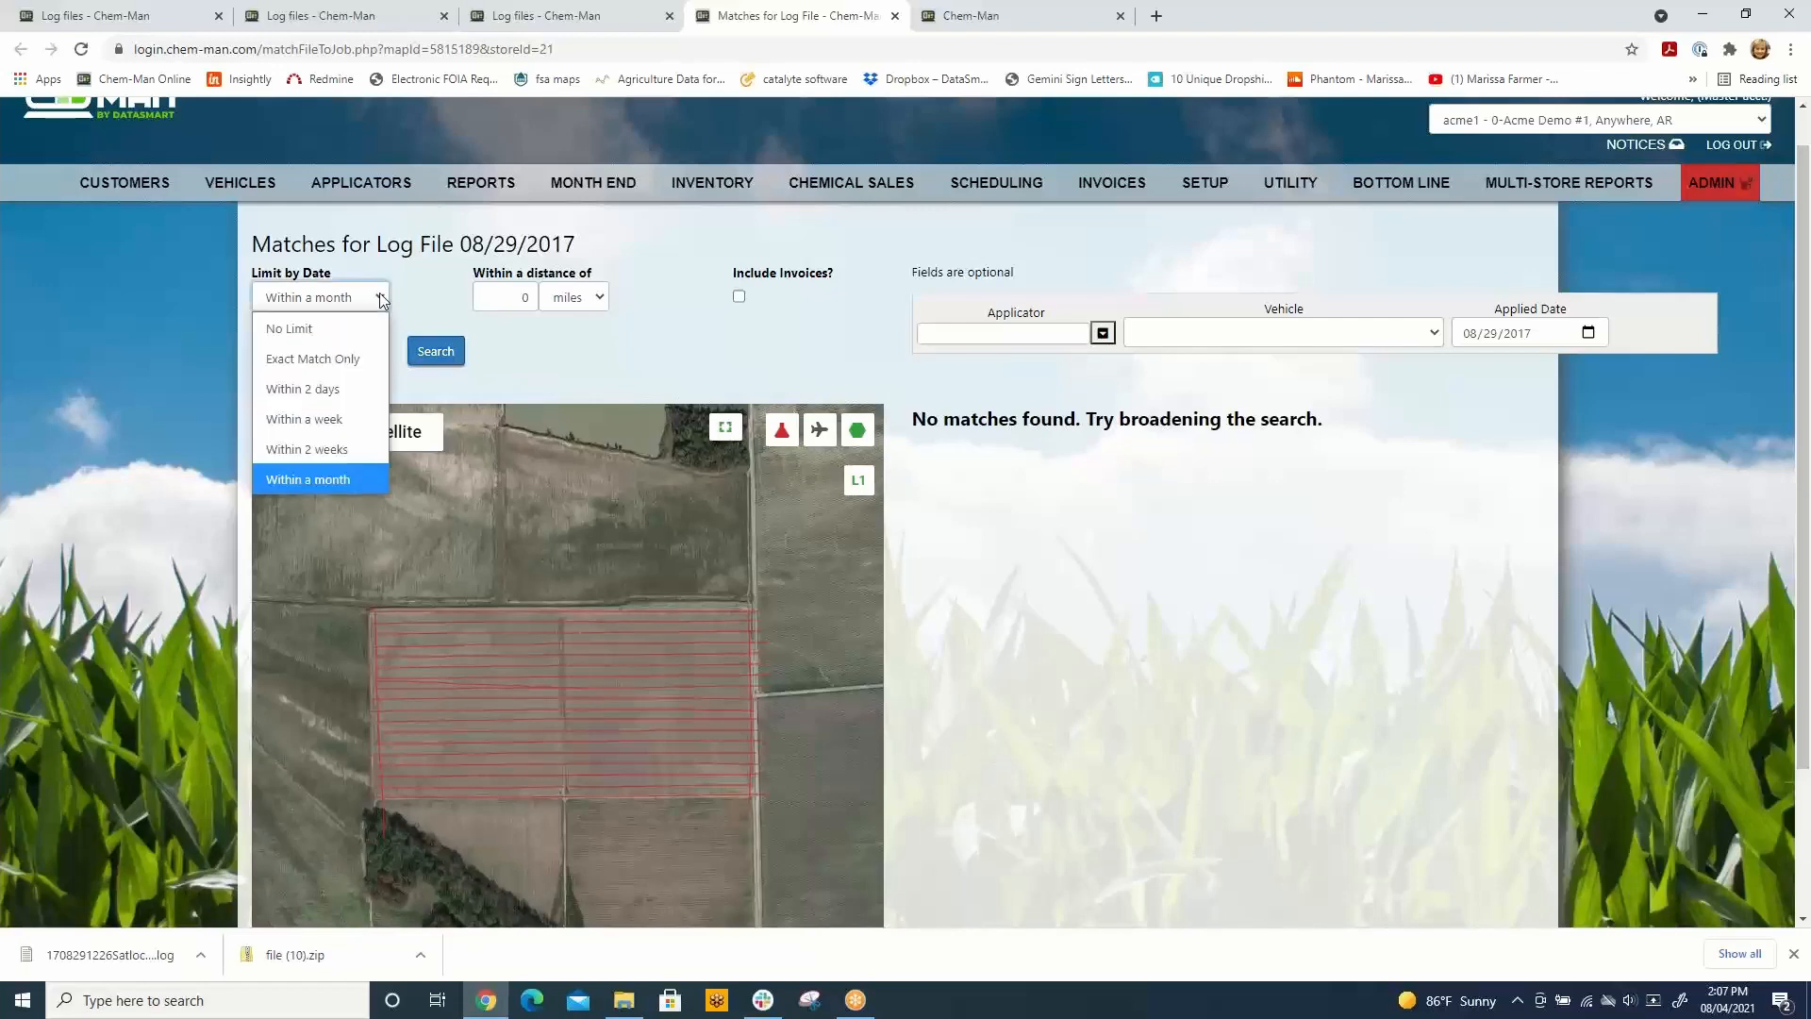
click(305, 326)
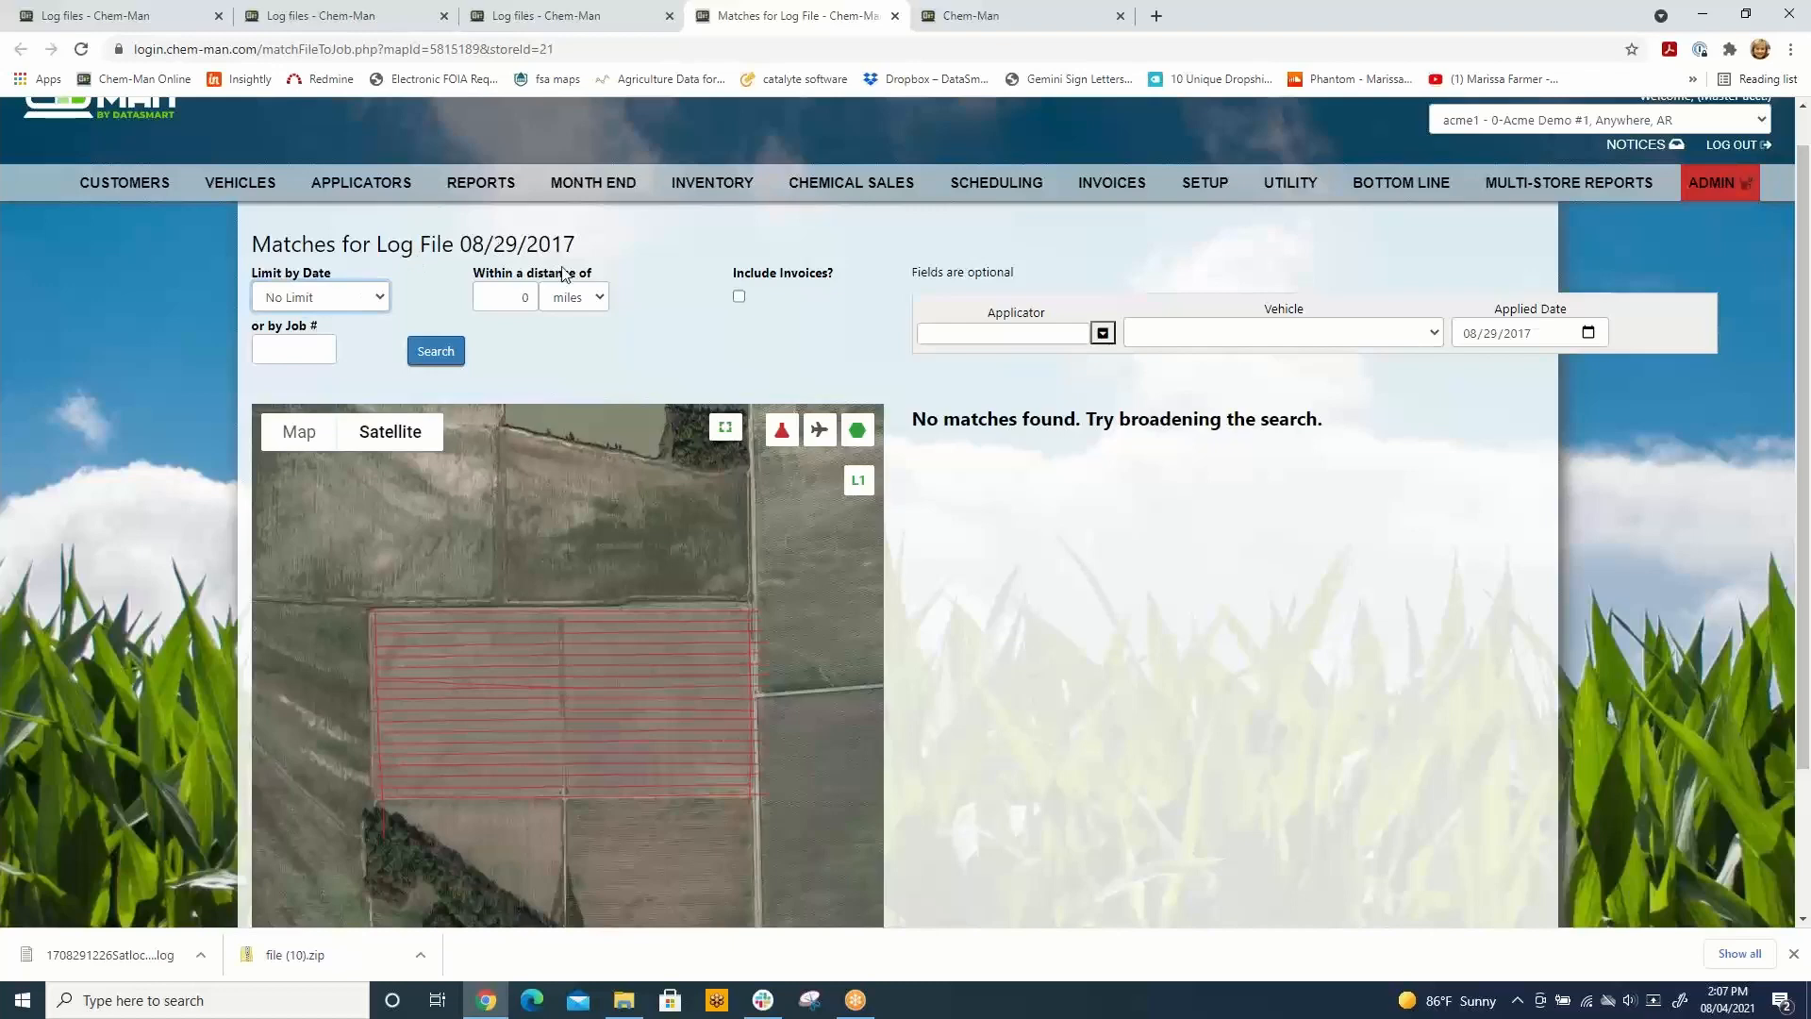
click(740, 298)
click(740, 297)
click(266, 350)
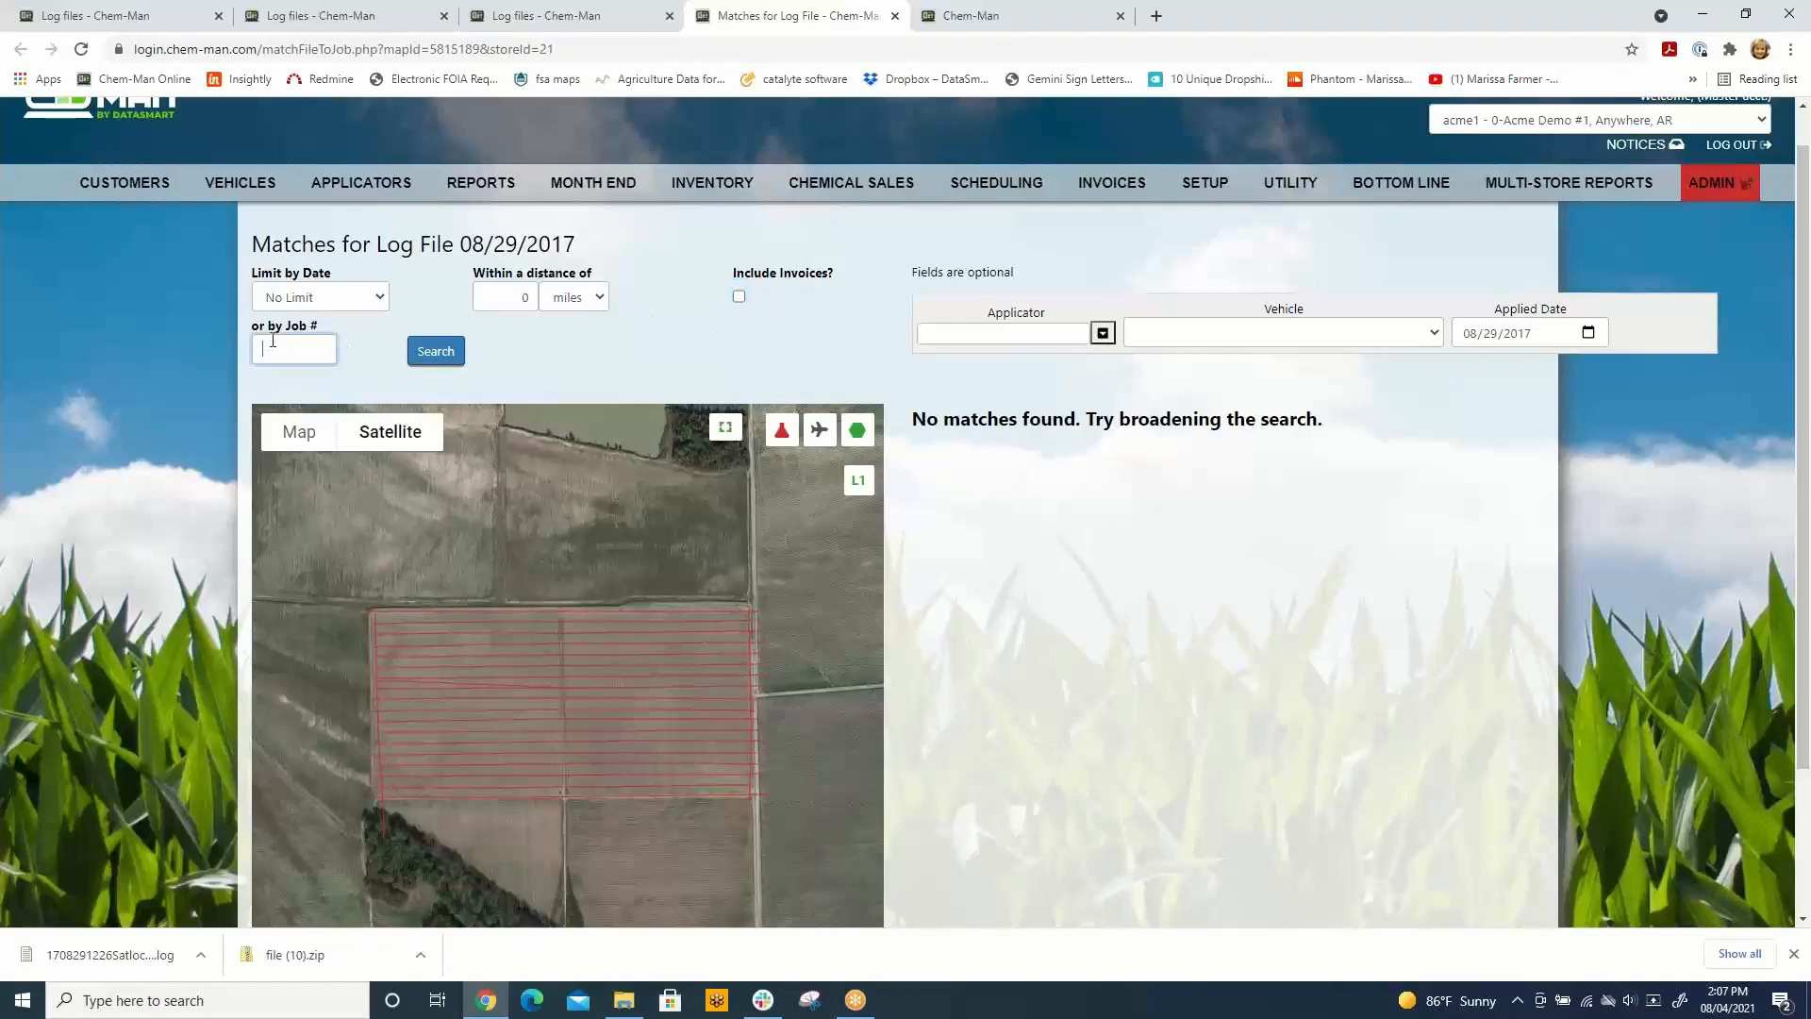
click(438, 357)
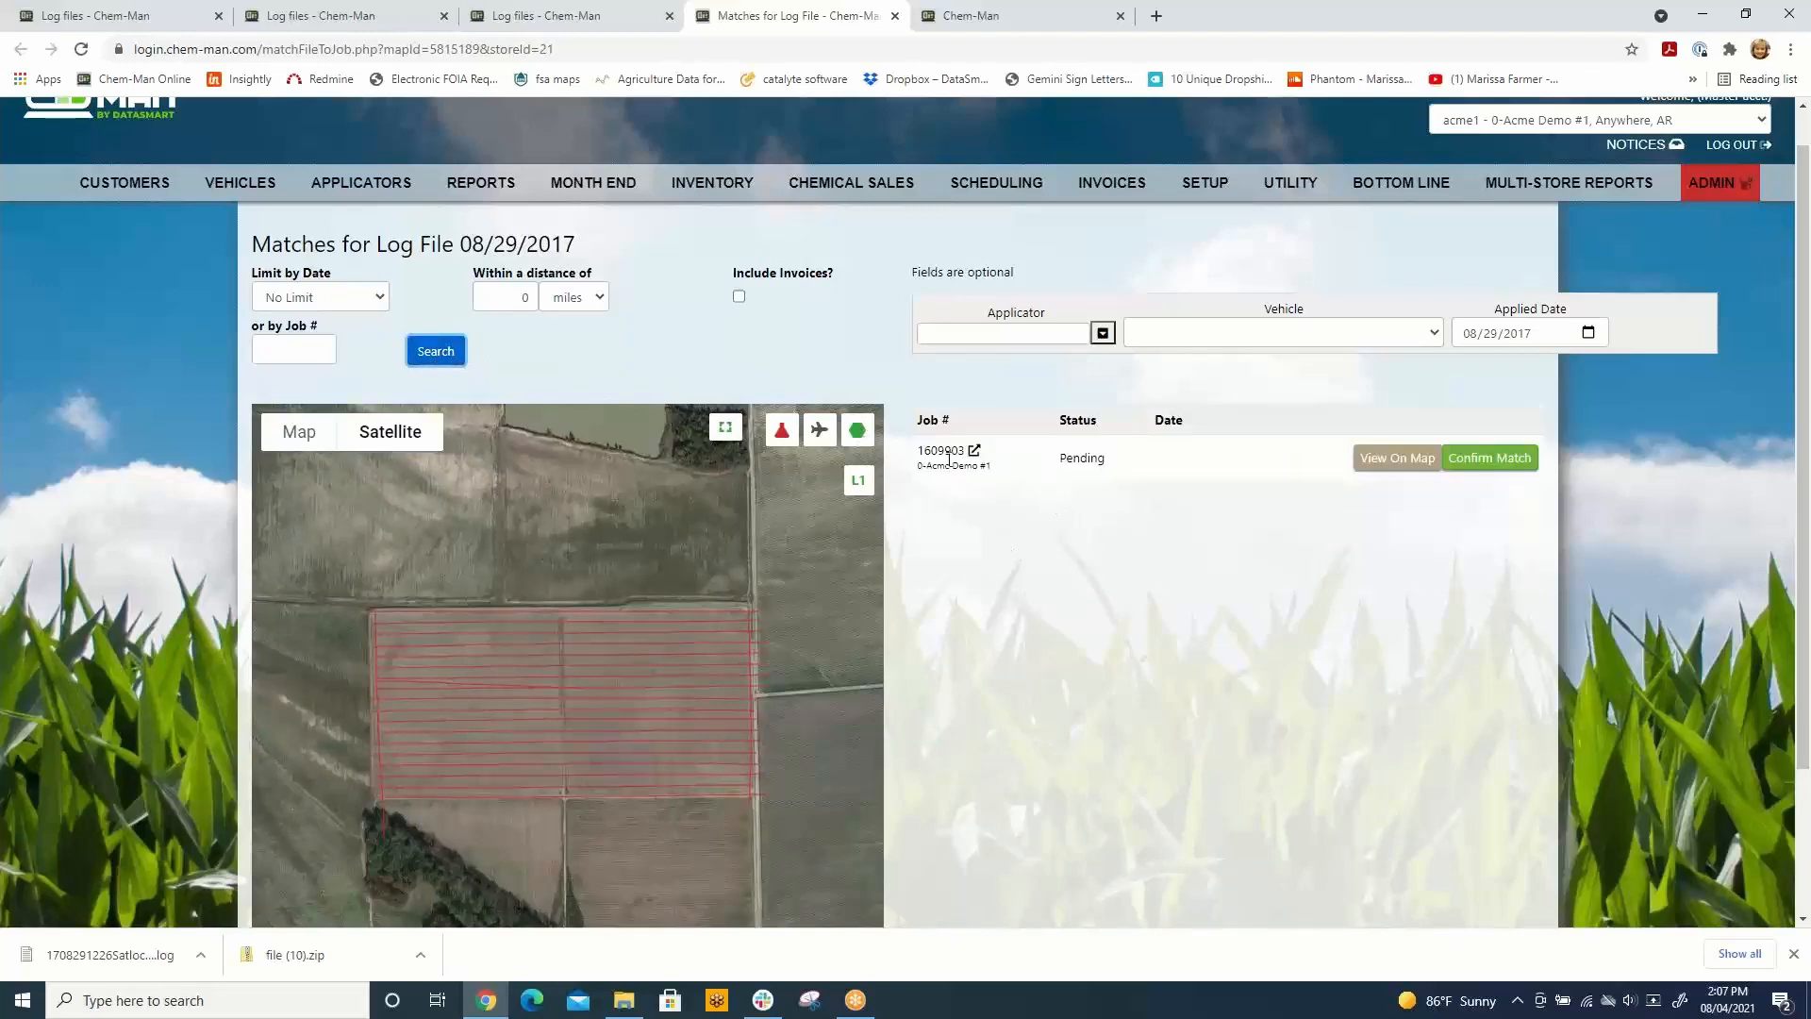
Step: Preview the pending job on the map and confirm it as the match for the log file
click(1368, 462)
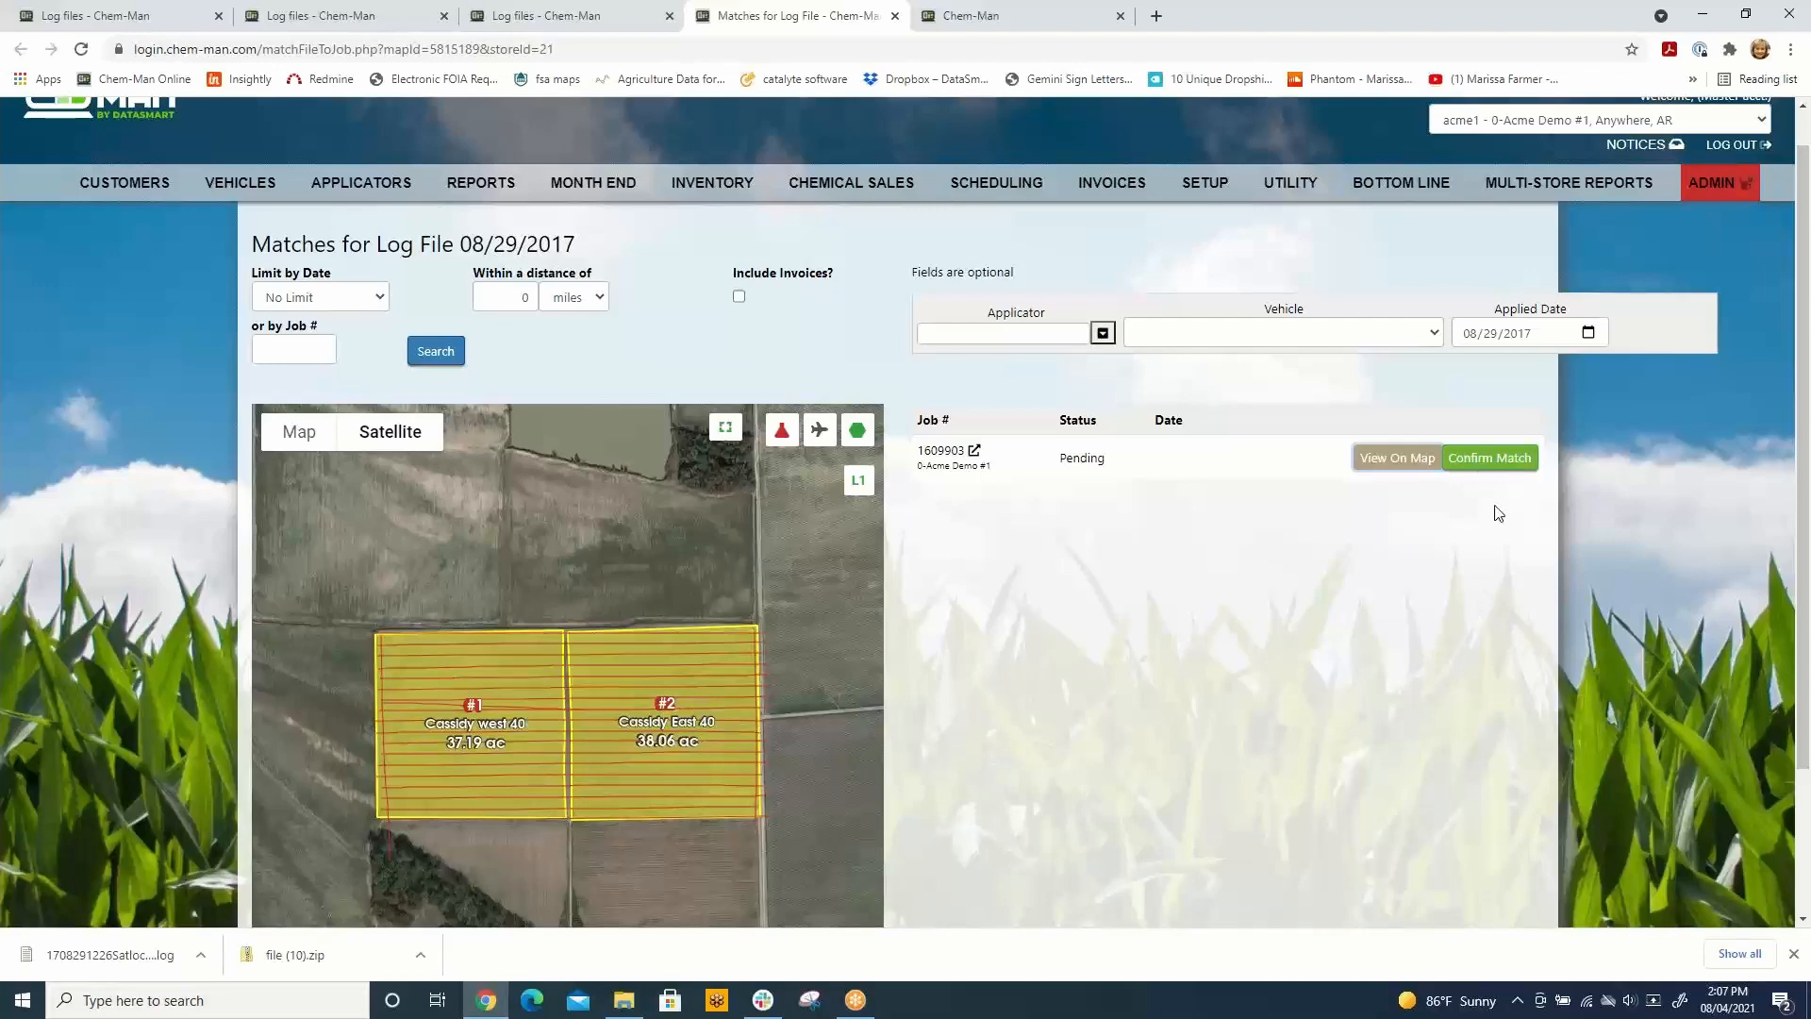
click(1492, 460)
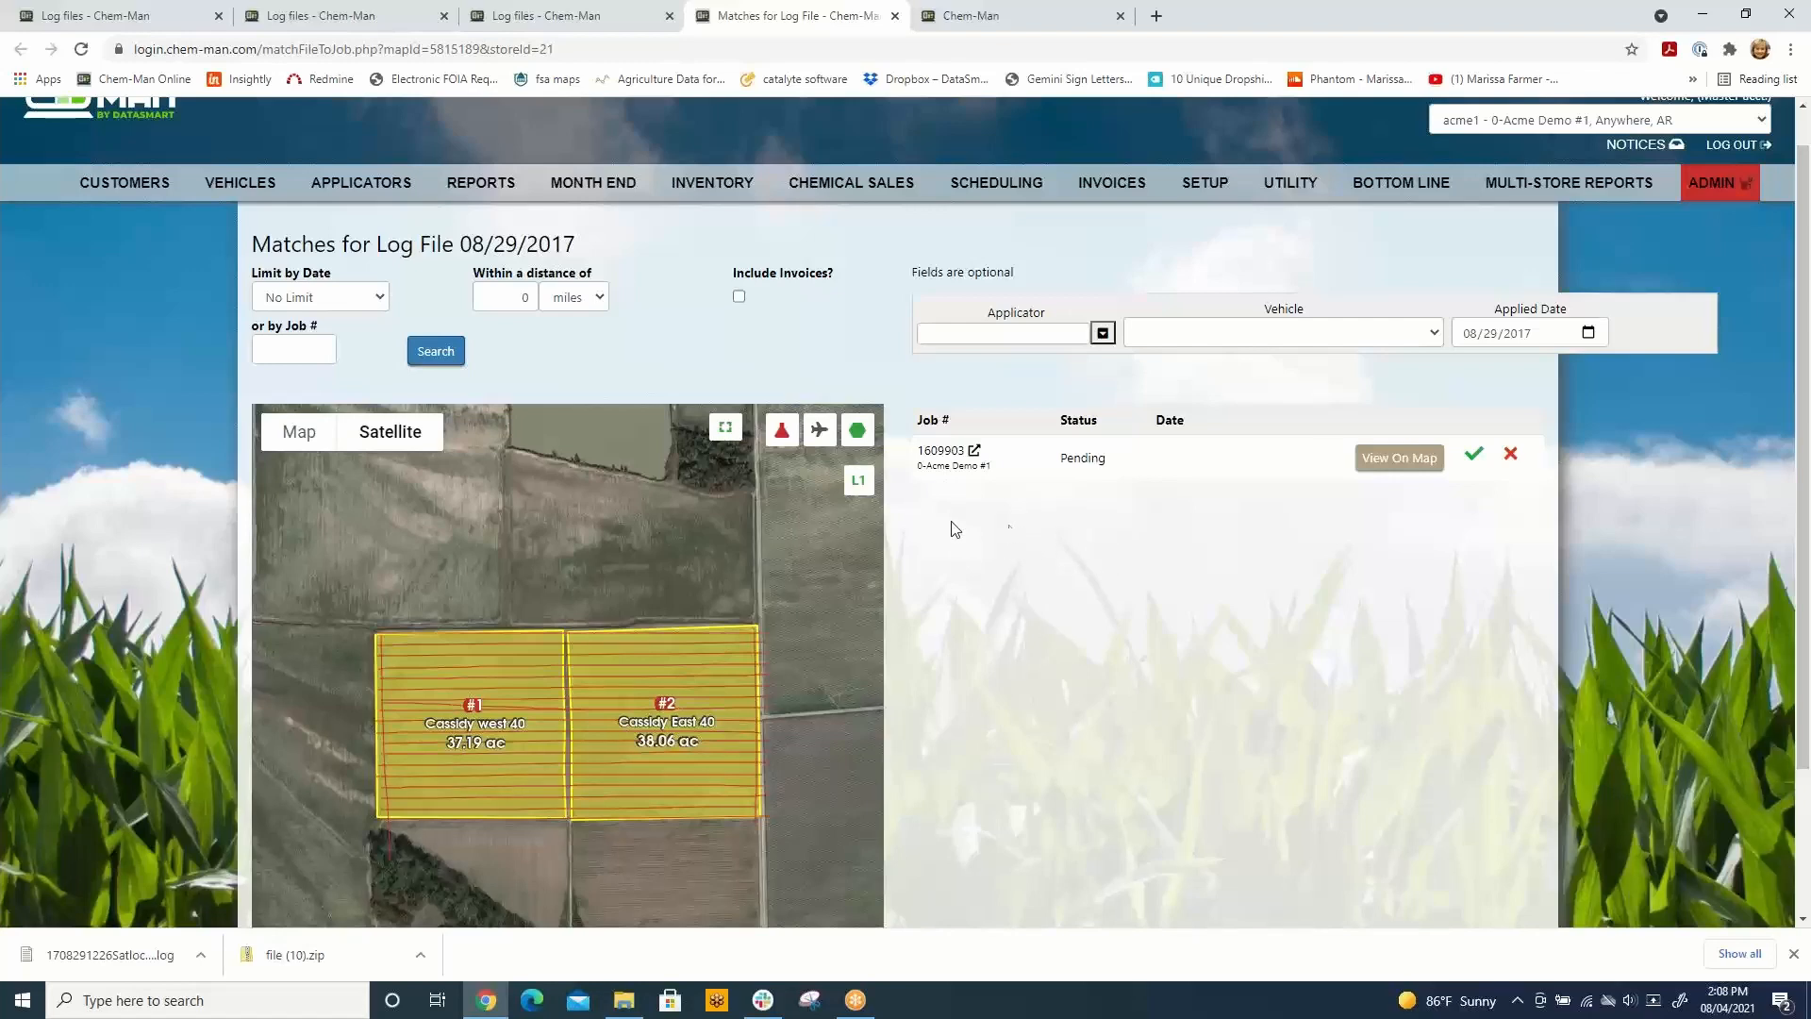
Step: Open the matched job's map and examine the logged spray lines over the Cassidy west 40 and Cassidy East 40 fields
click(942, 452)
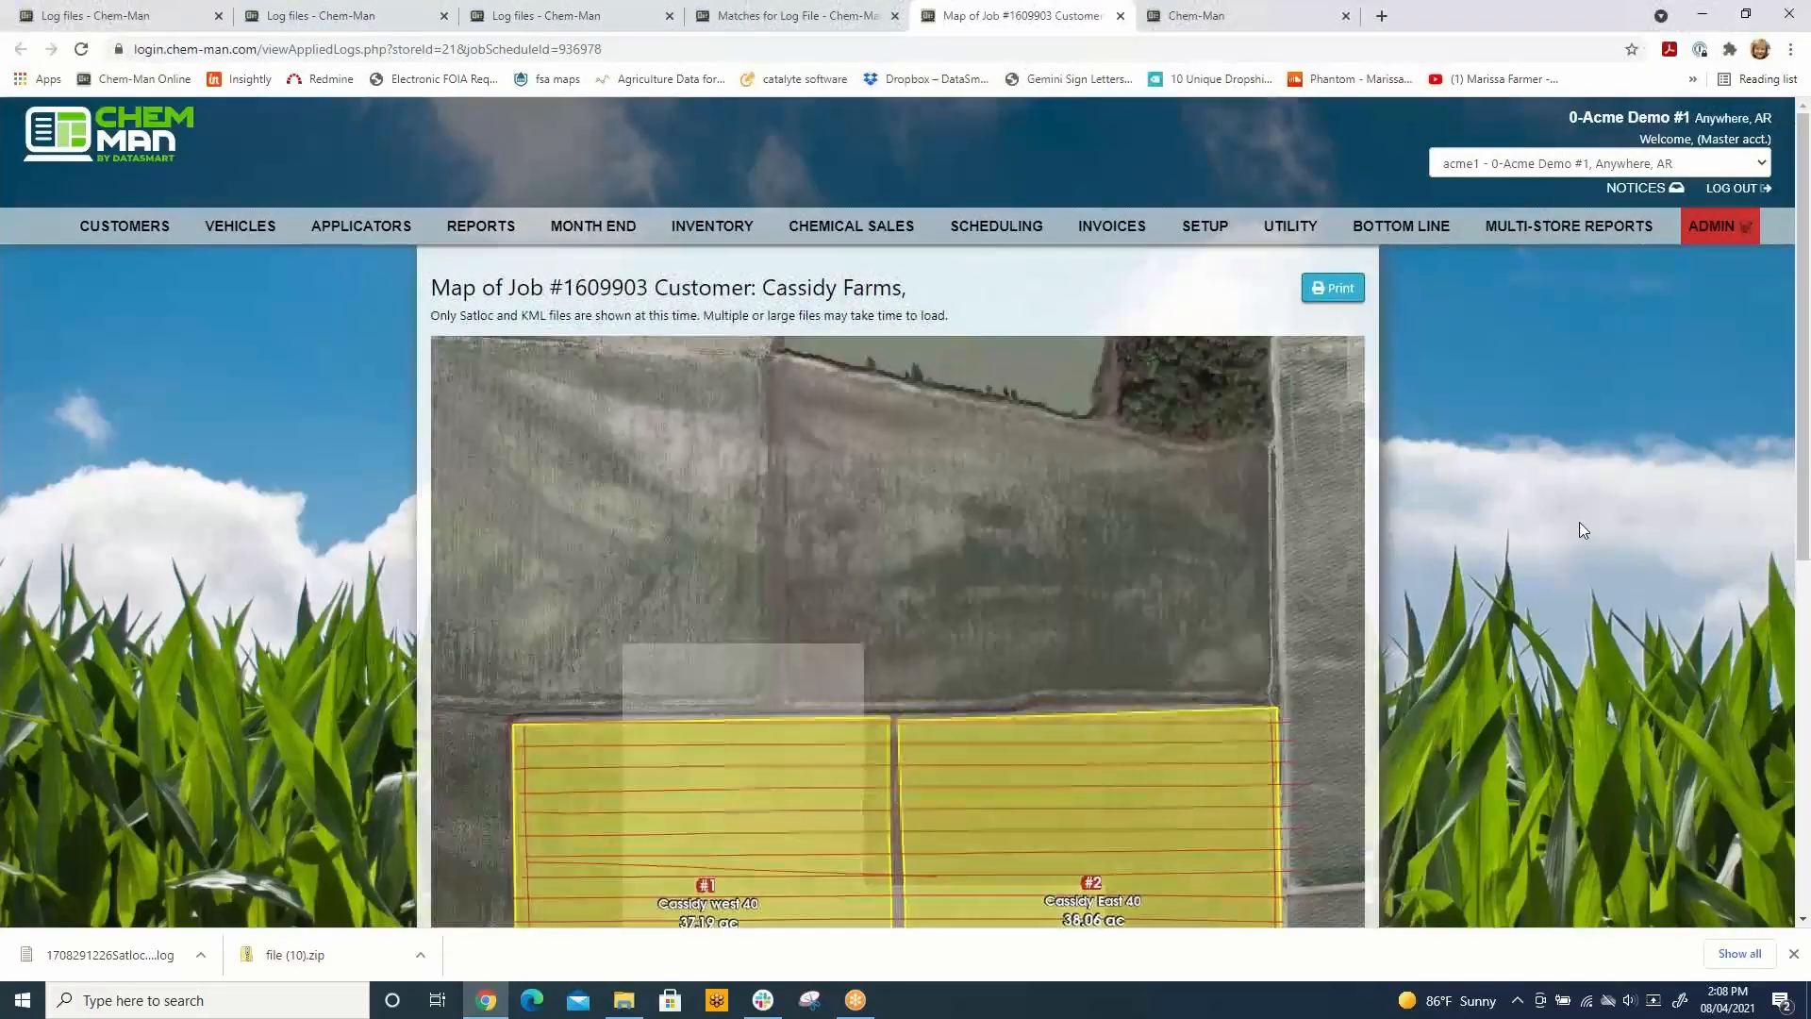
scroll(1519, 491, down, 4)
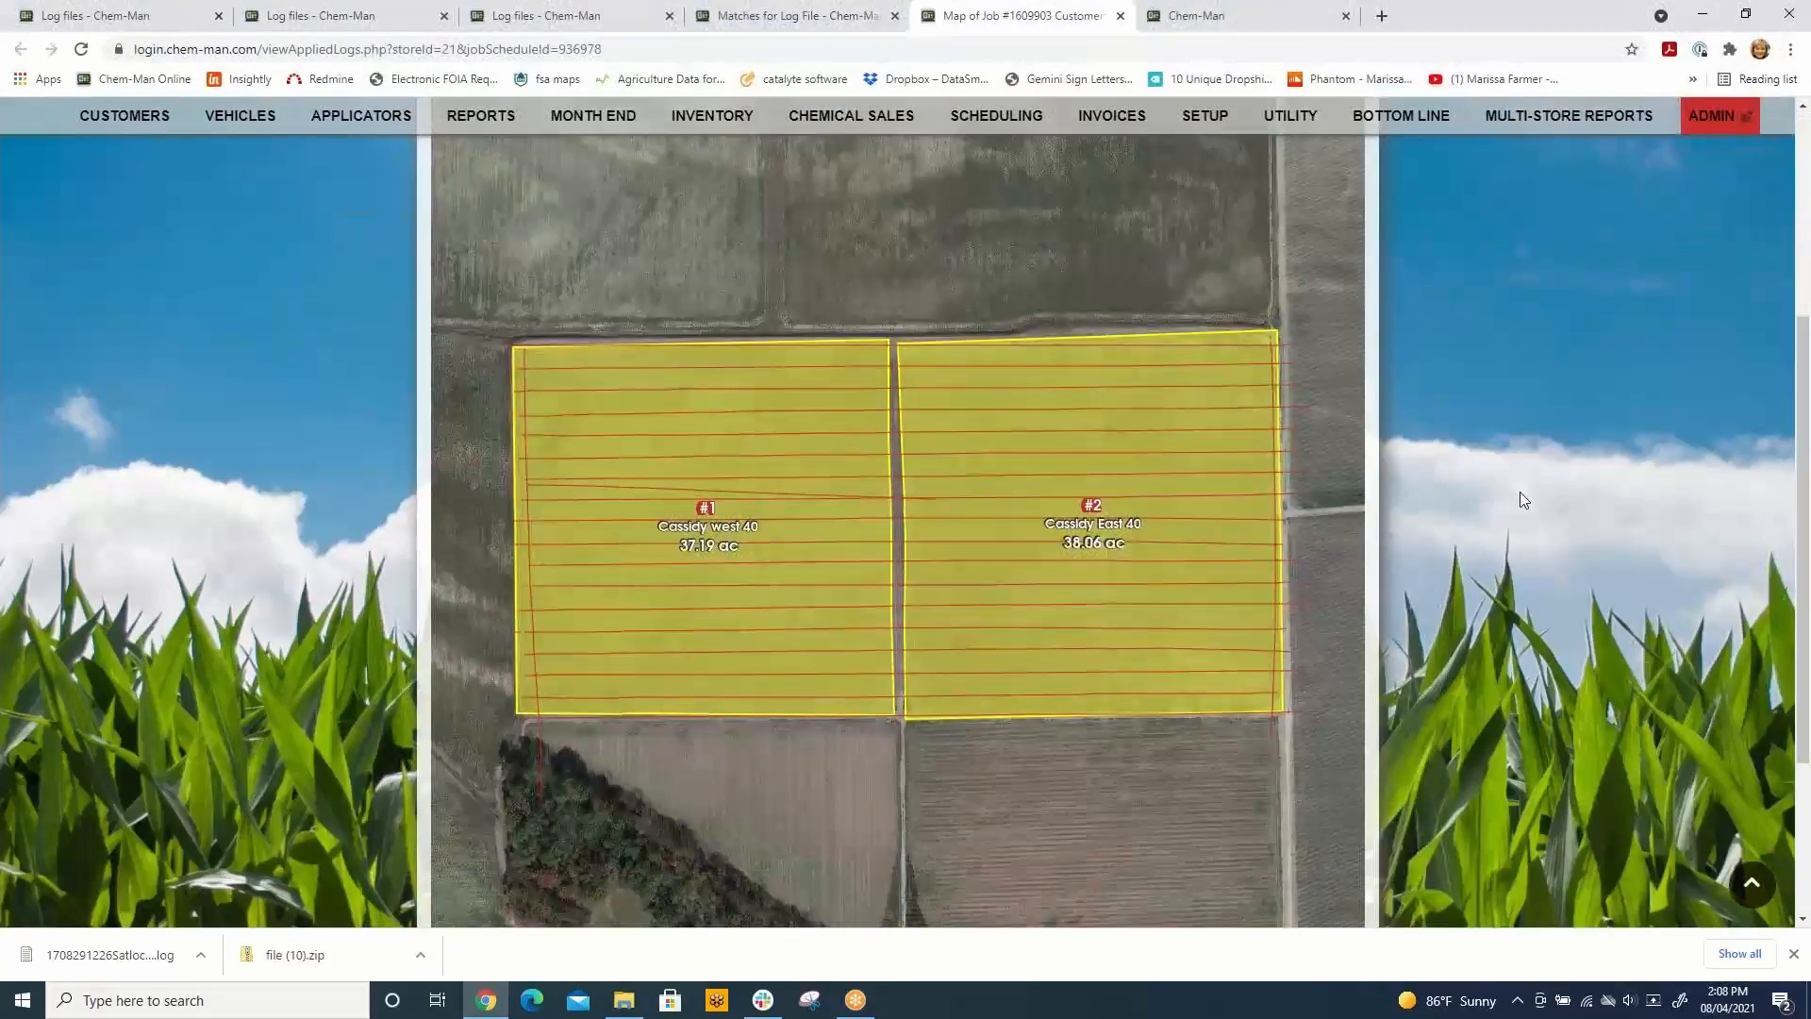
scroll(1520, 490, up, 3)
scroll(1520, 490, down, 4)
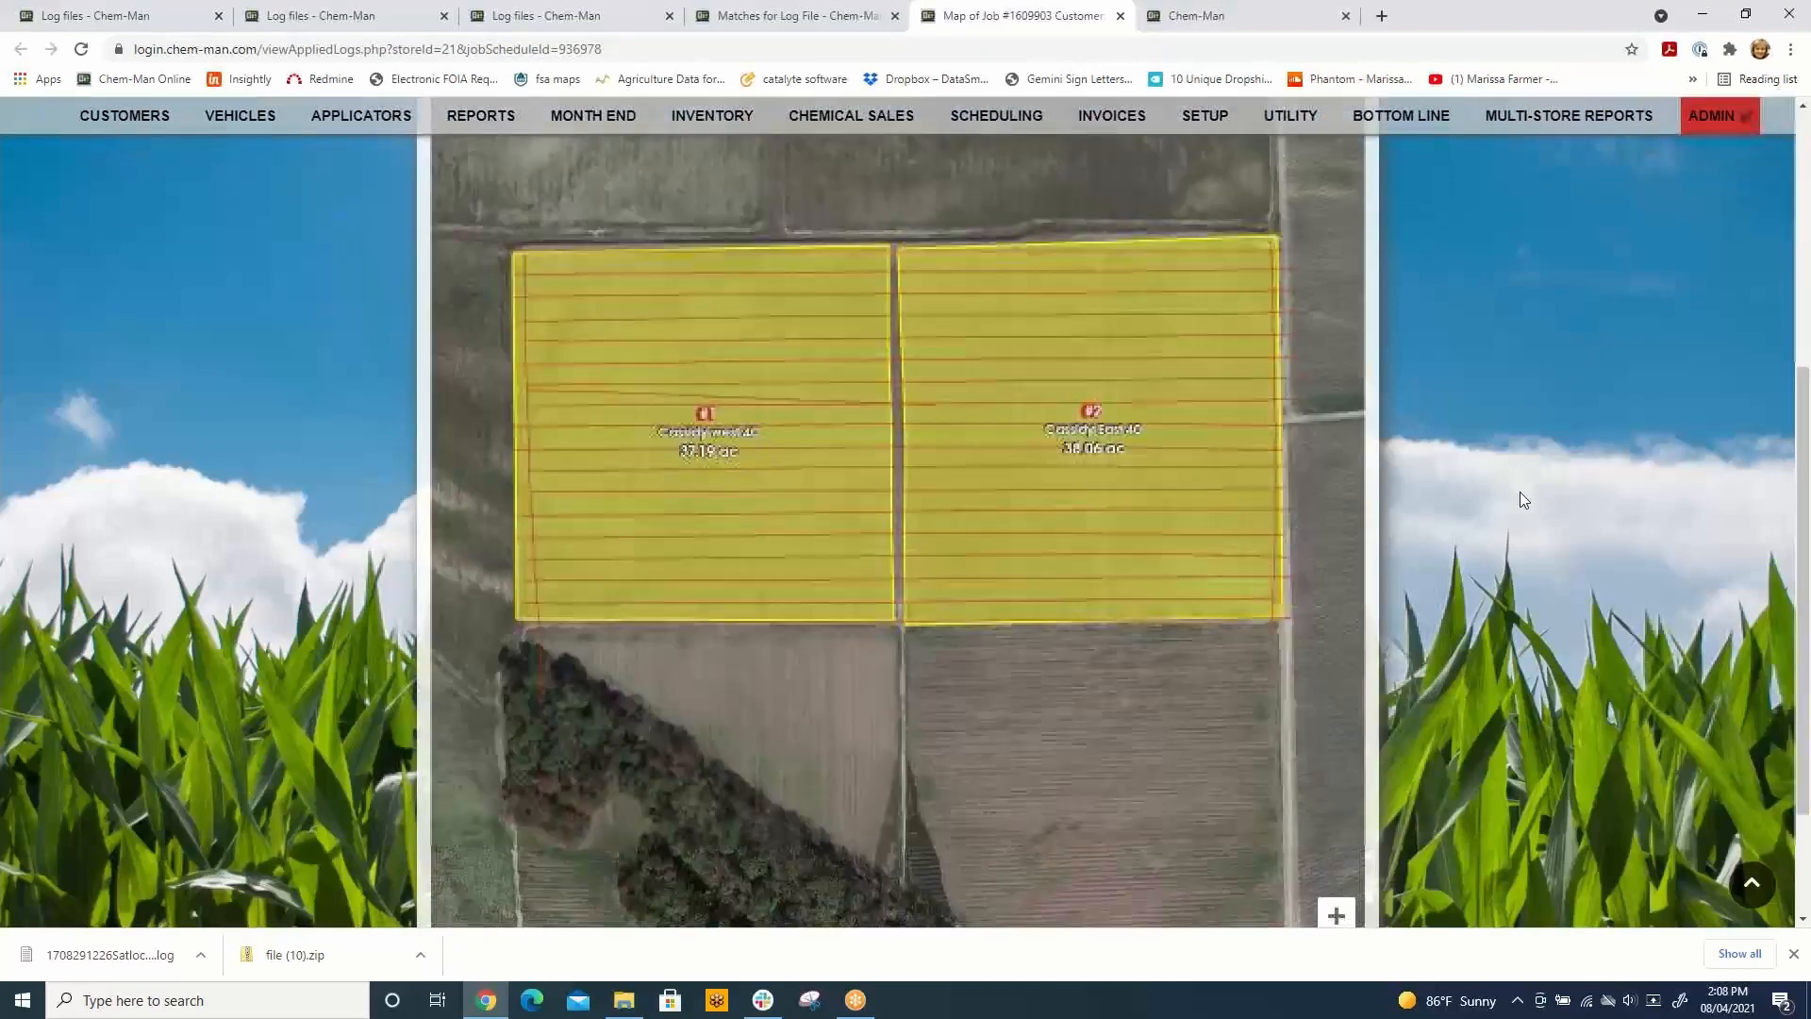
scroll(1520, 500, down, 3)
scroll(1520, 500, up, 8)
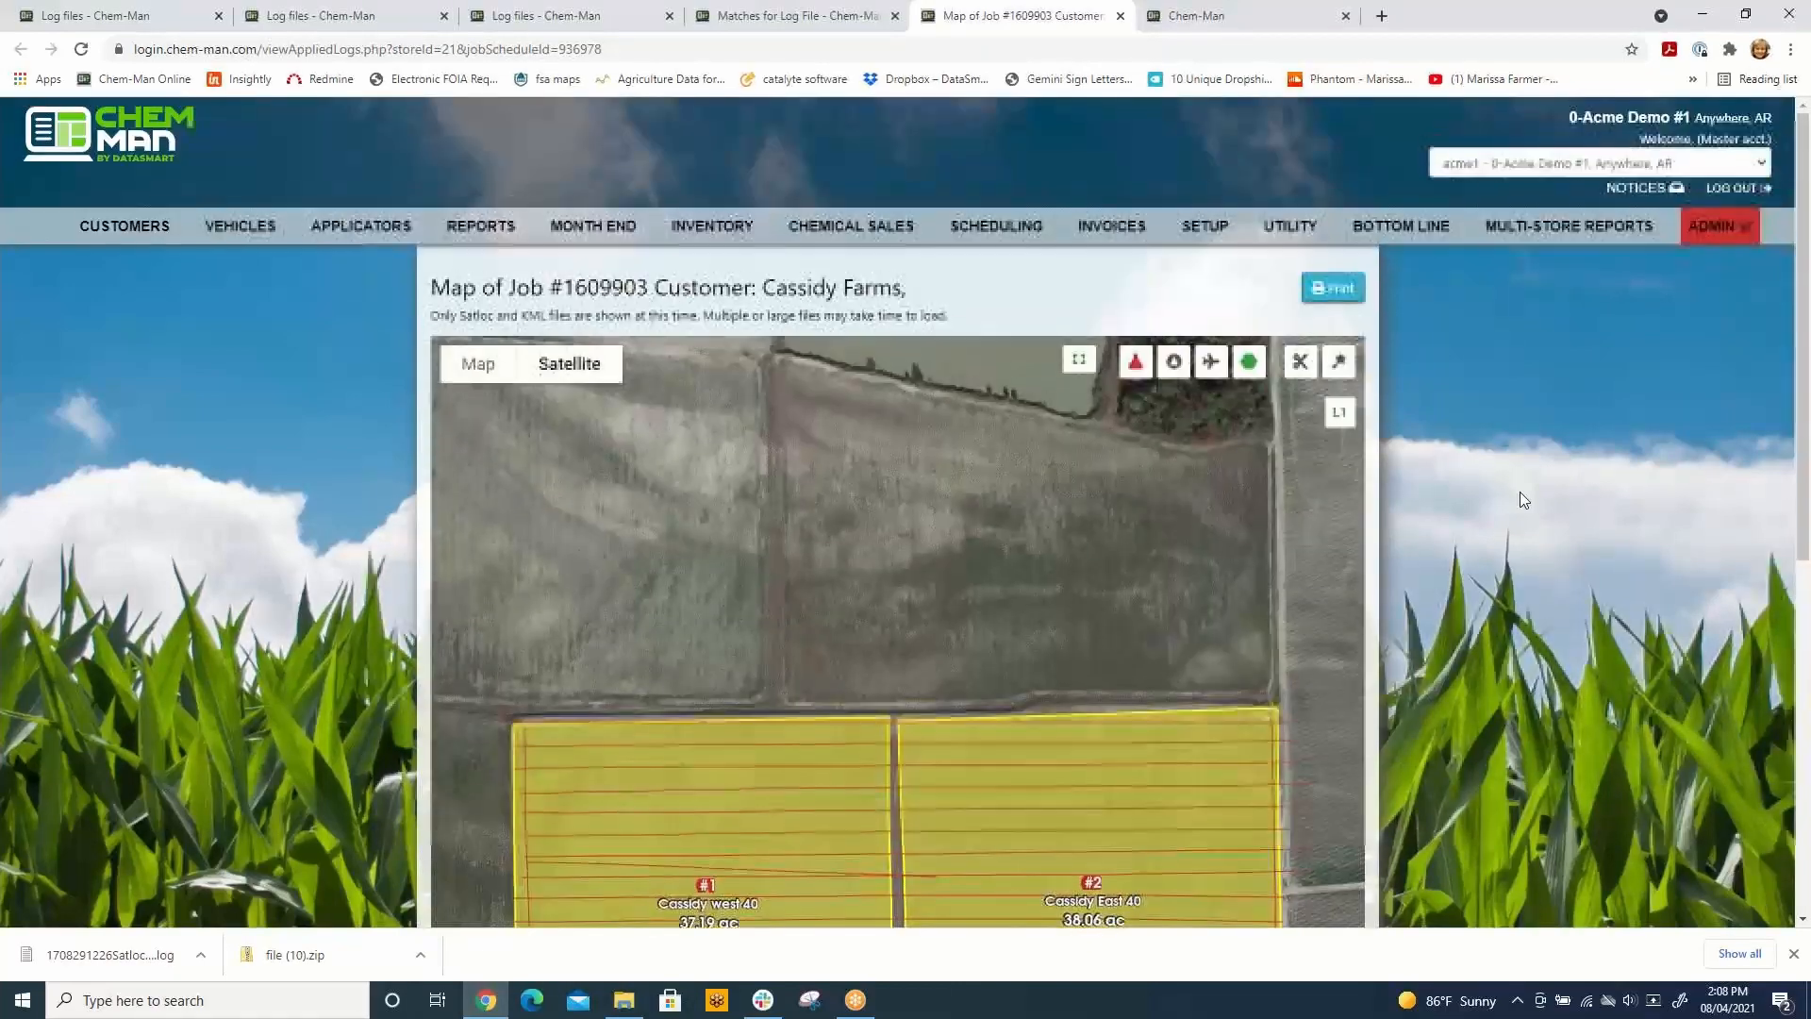
scroll(1520, 497, down, 3)
scroll(1519, 497, up, 3)
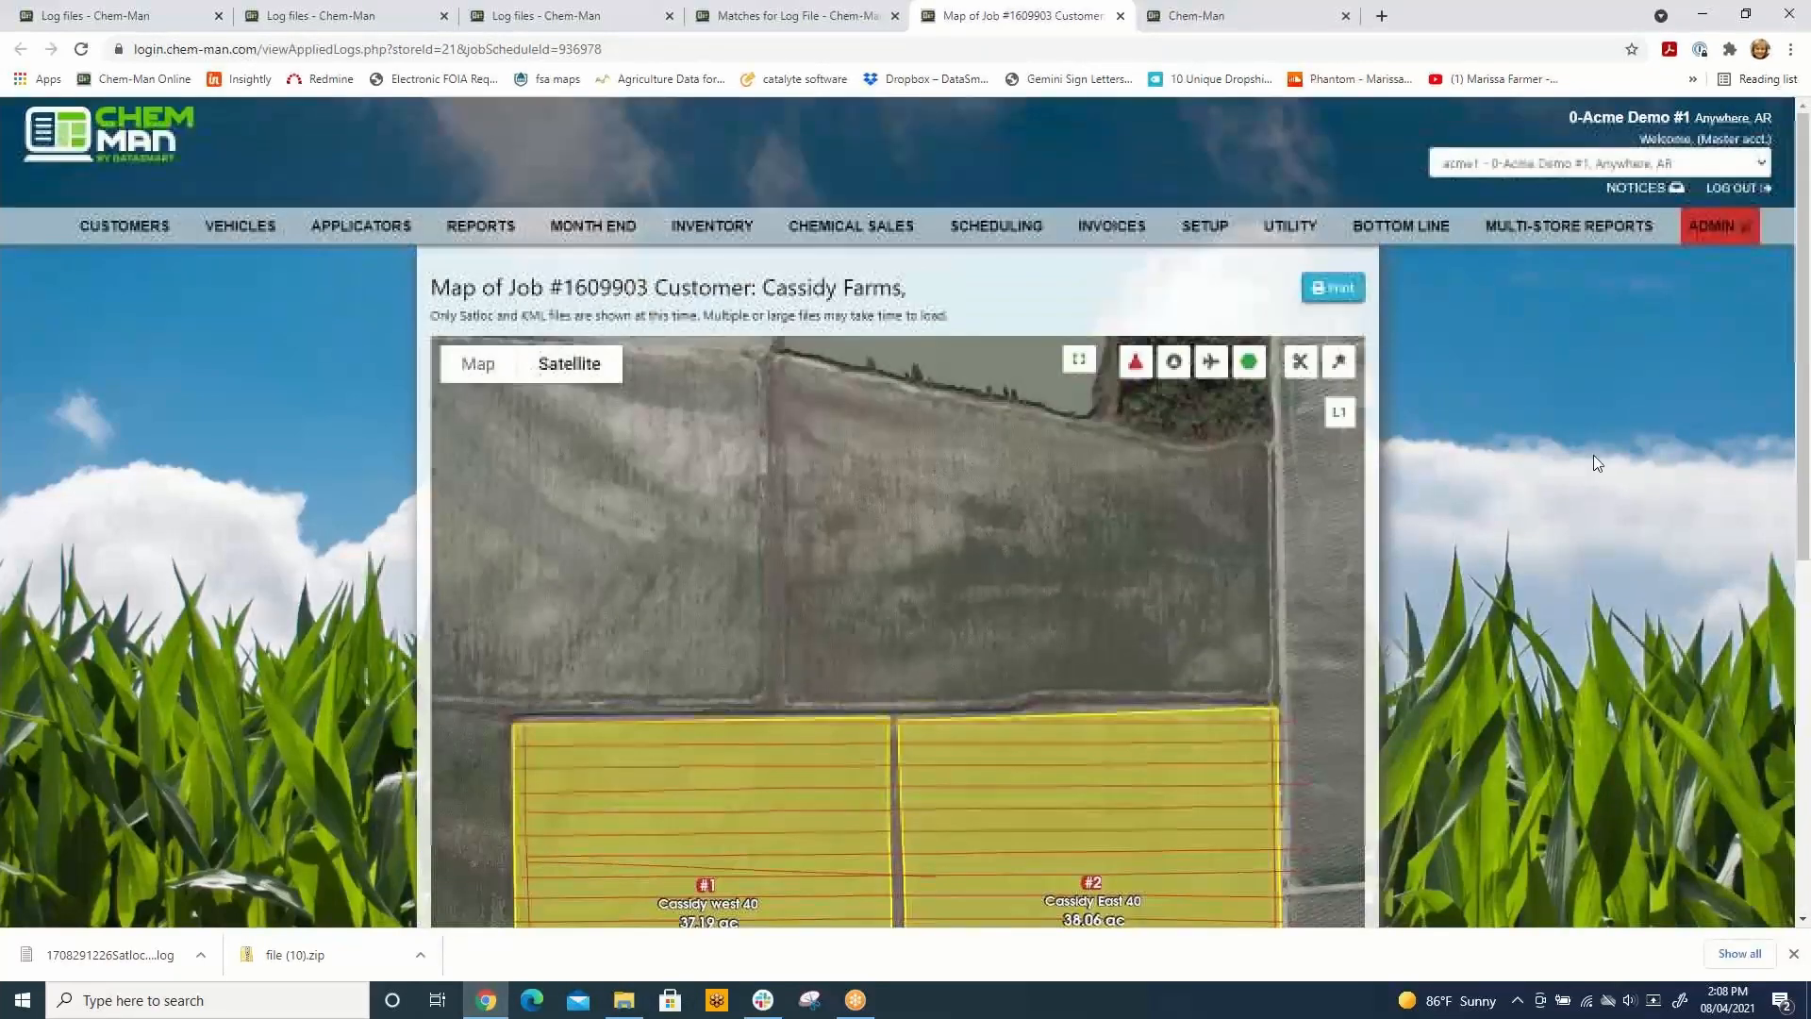
Step: Show and hide the aircraft's full flight path and the spray swath coverage on the job map
click(1212, 364)
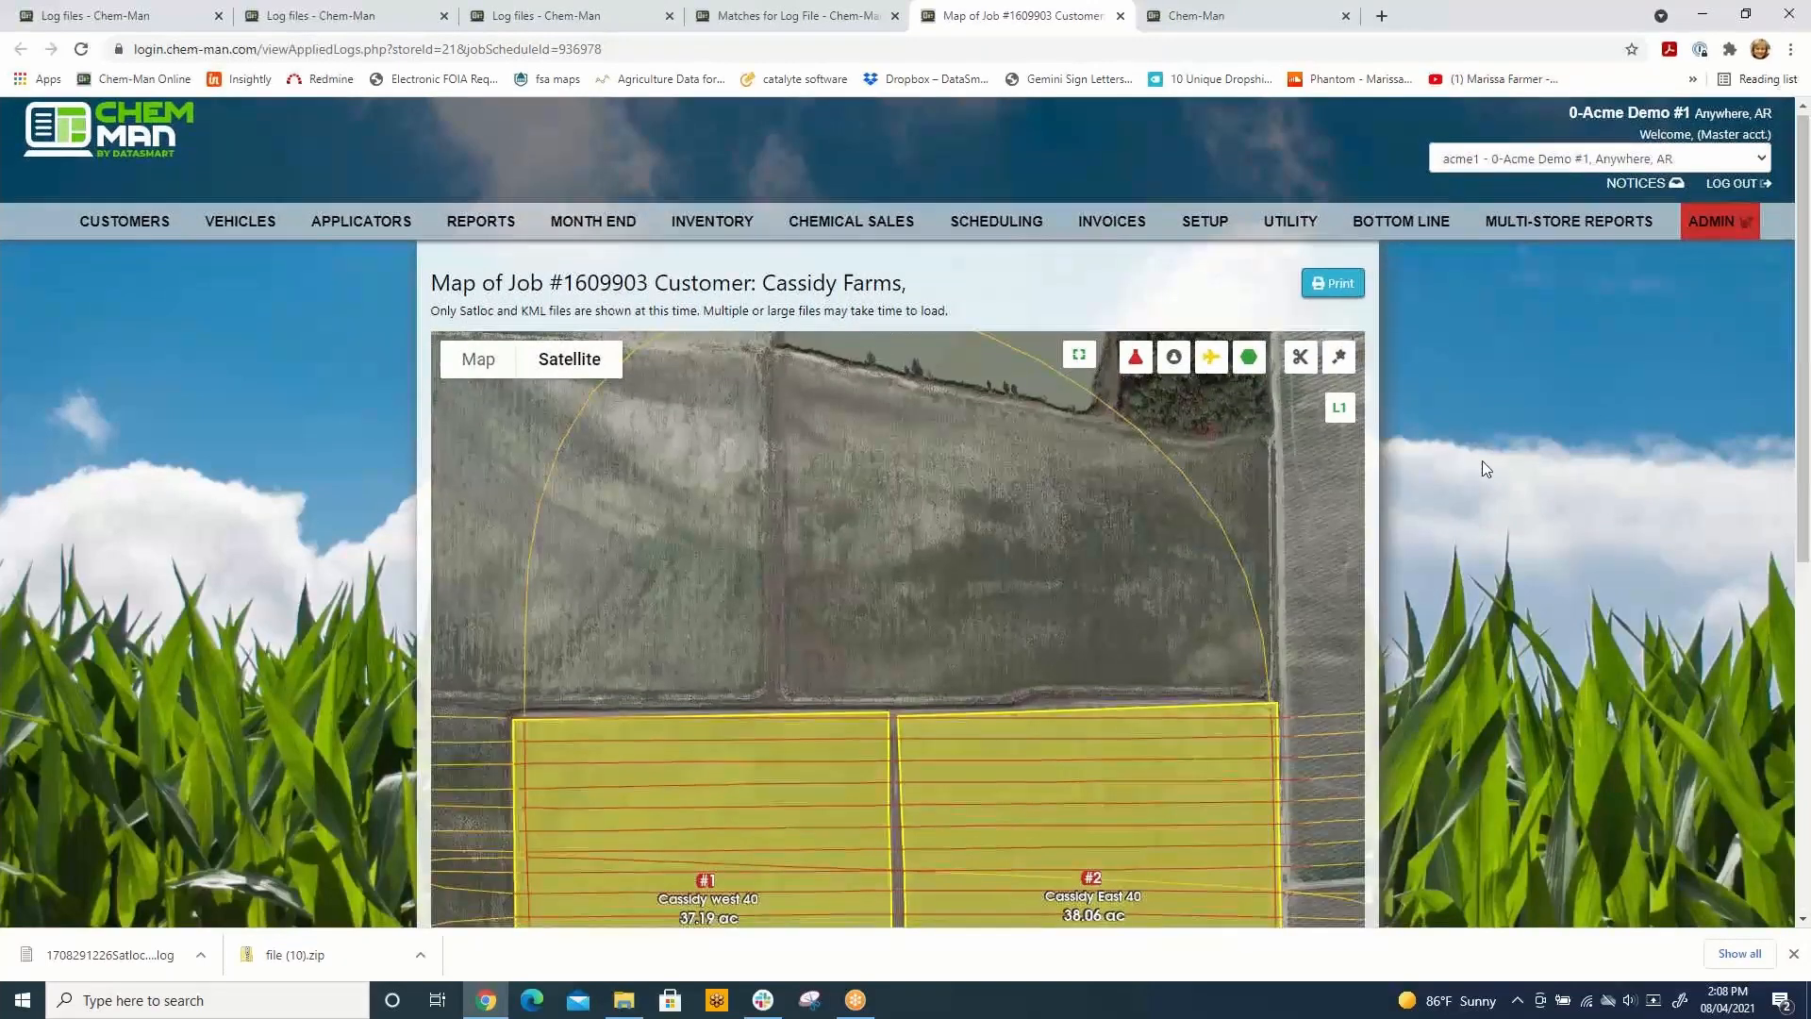
scroll(1482, 462, down, 5)
scroll(1060, 623, down, 3)
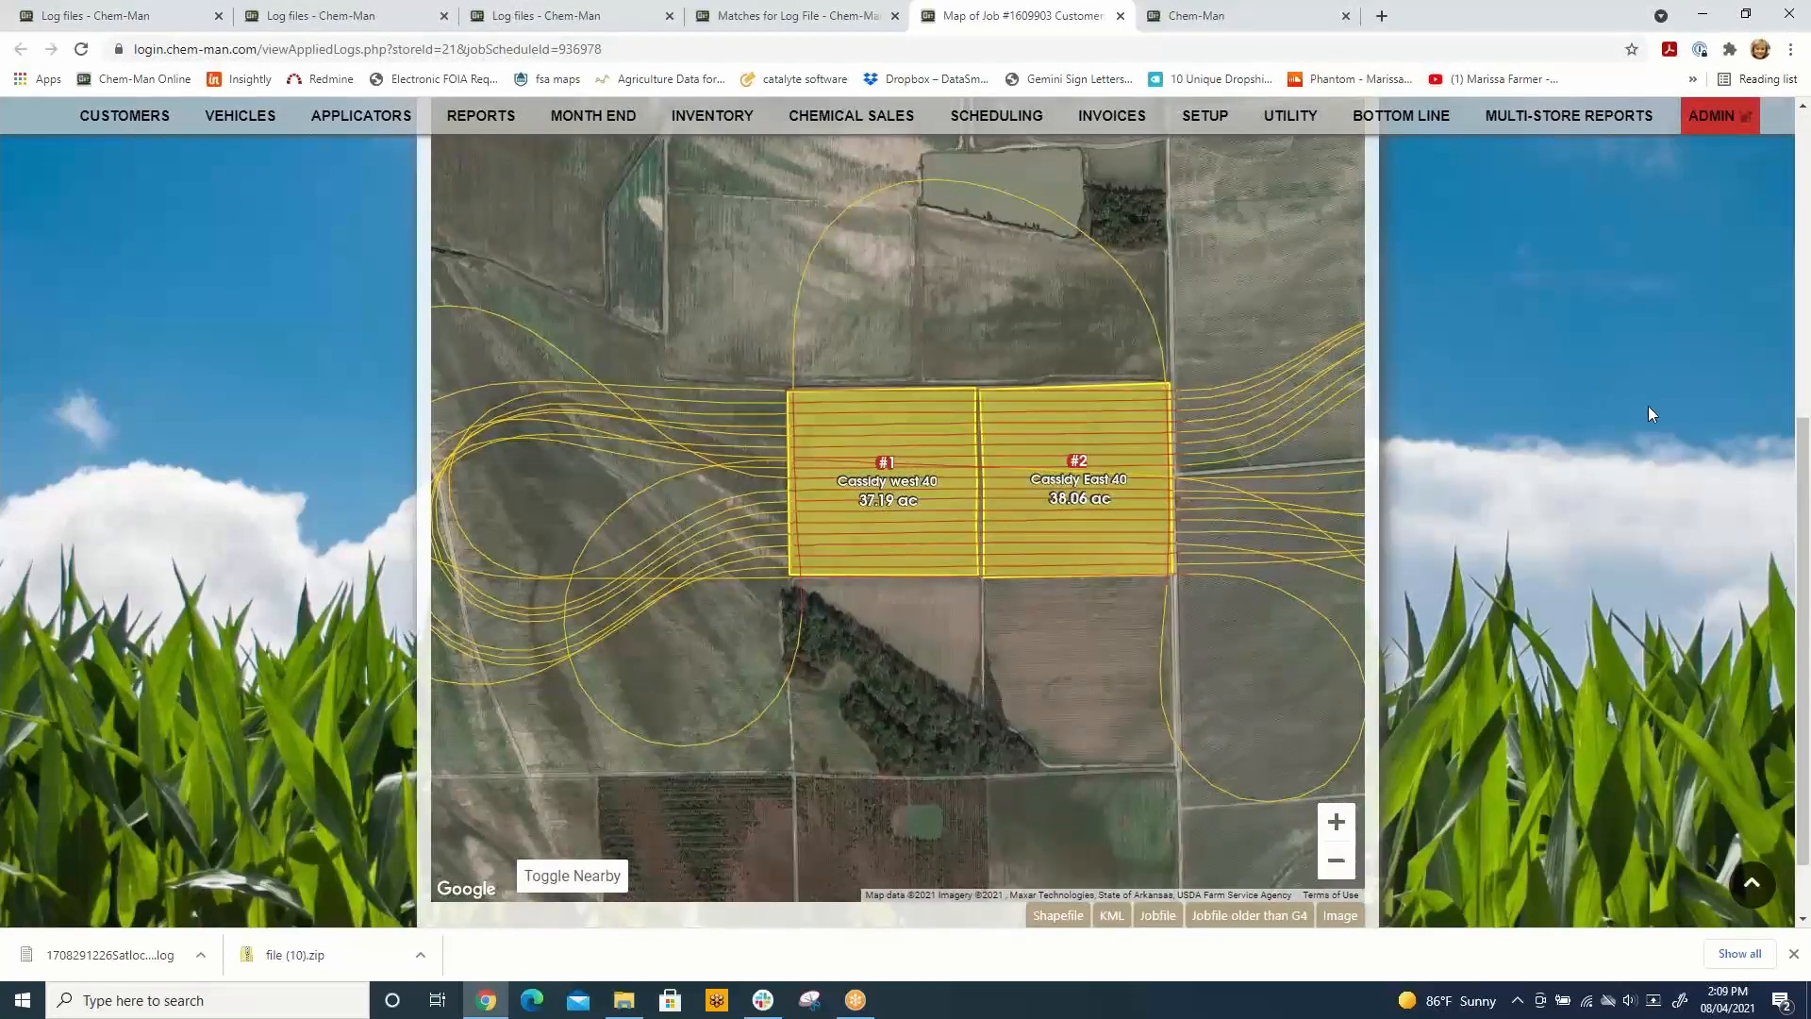
scroll(1649, 408, up, 4)
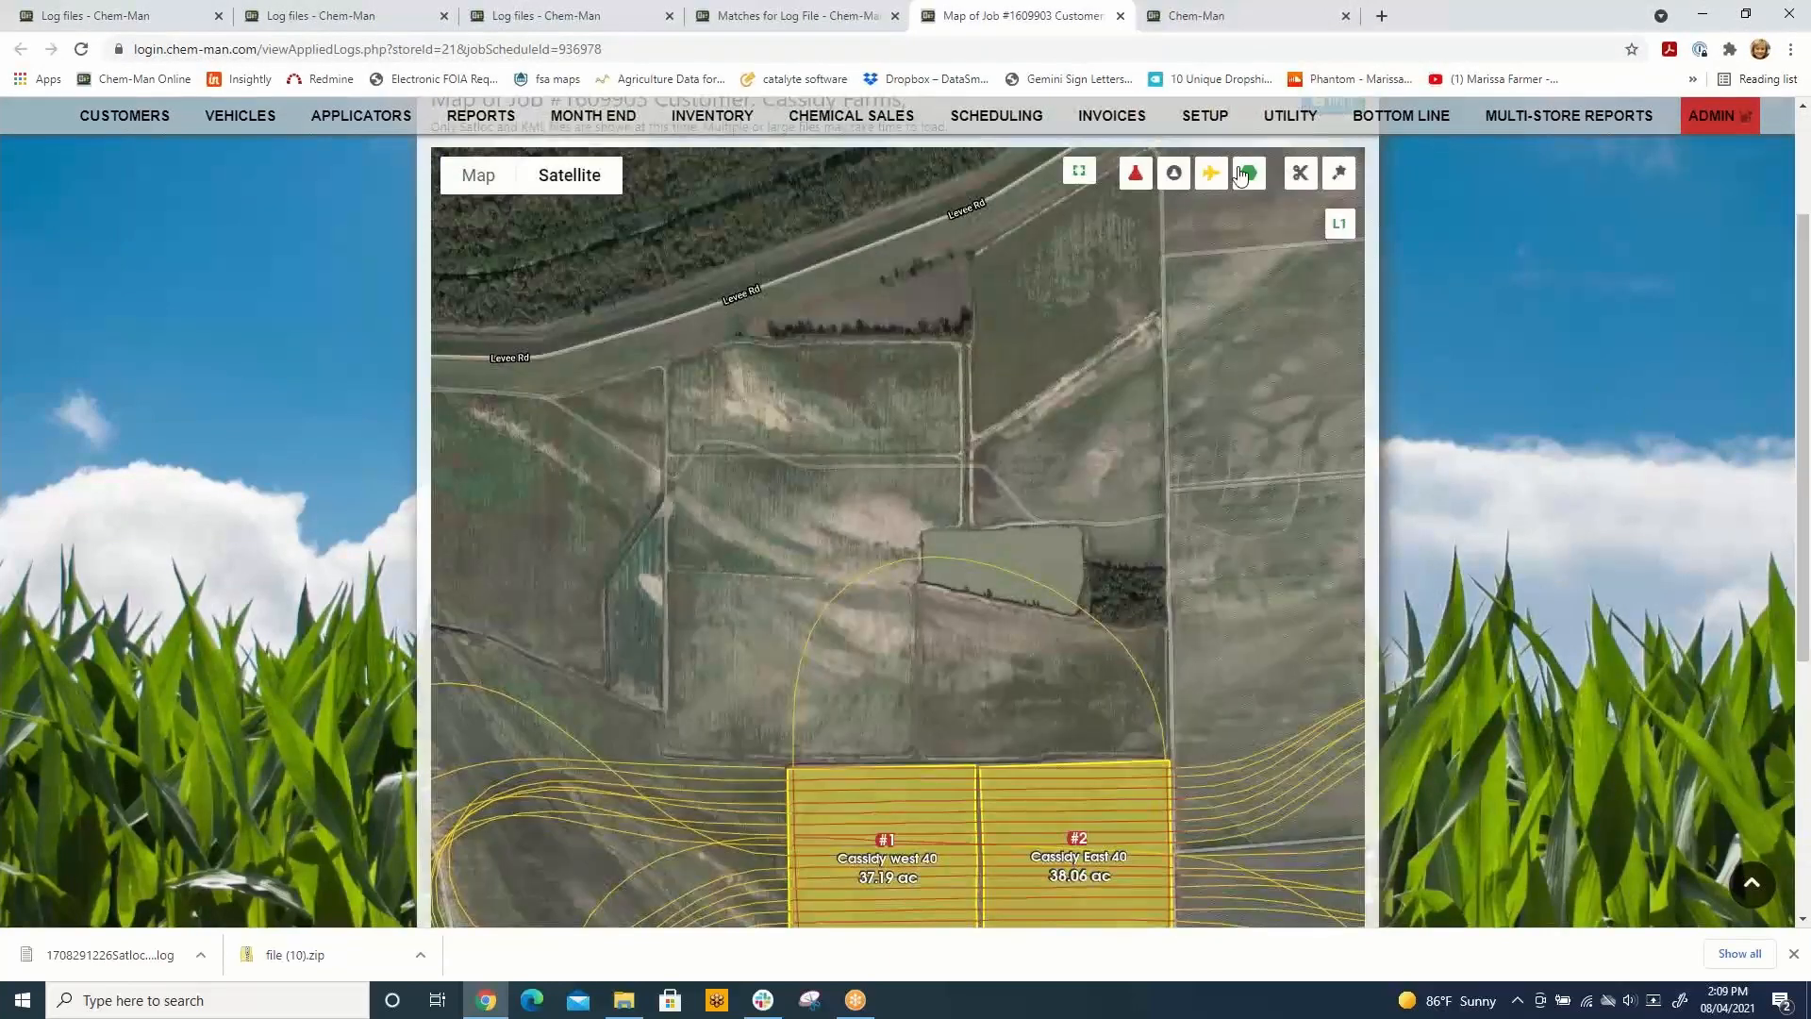
click(1211, 175)
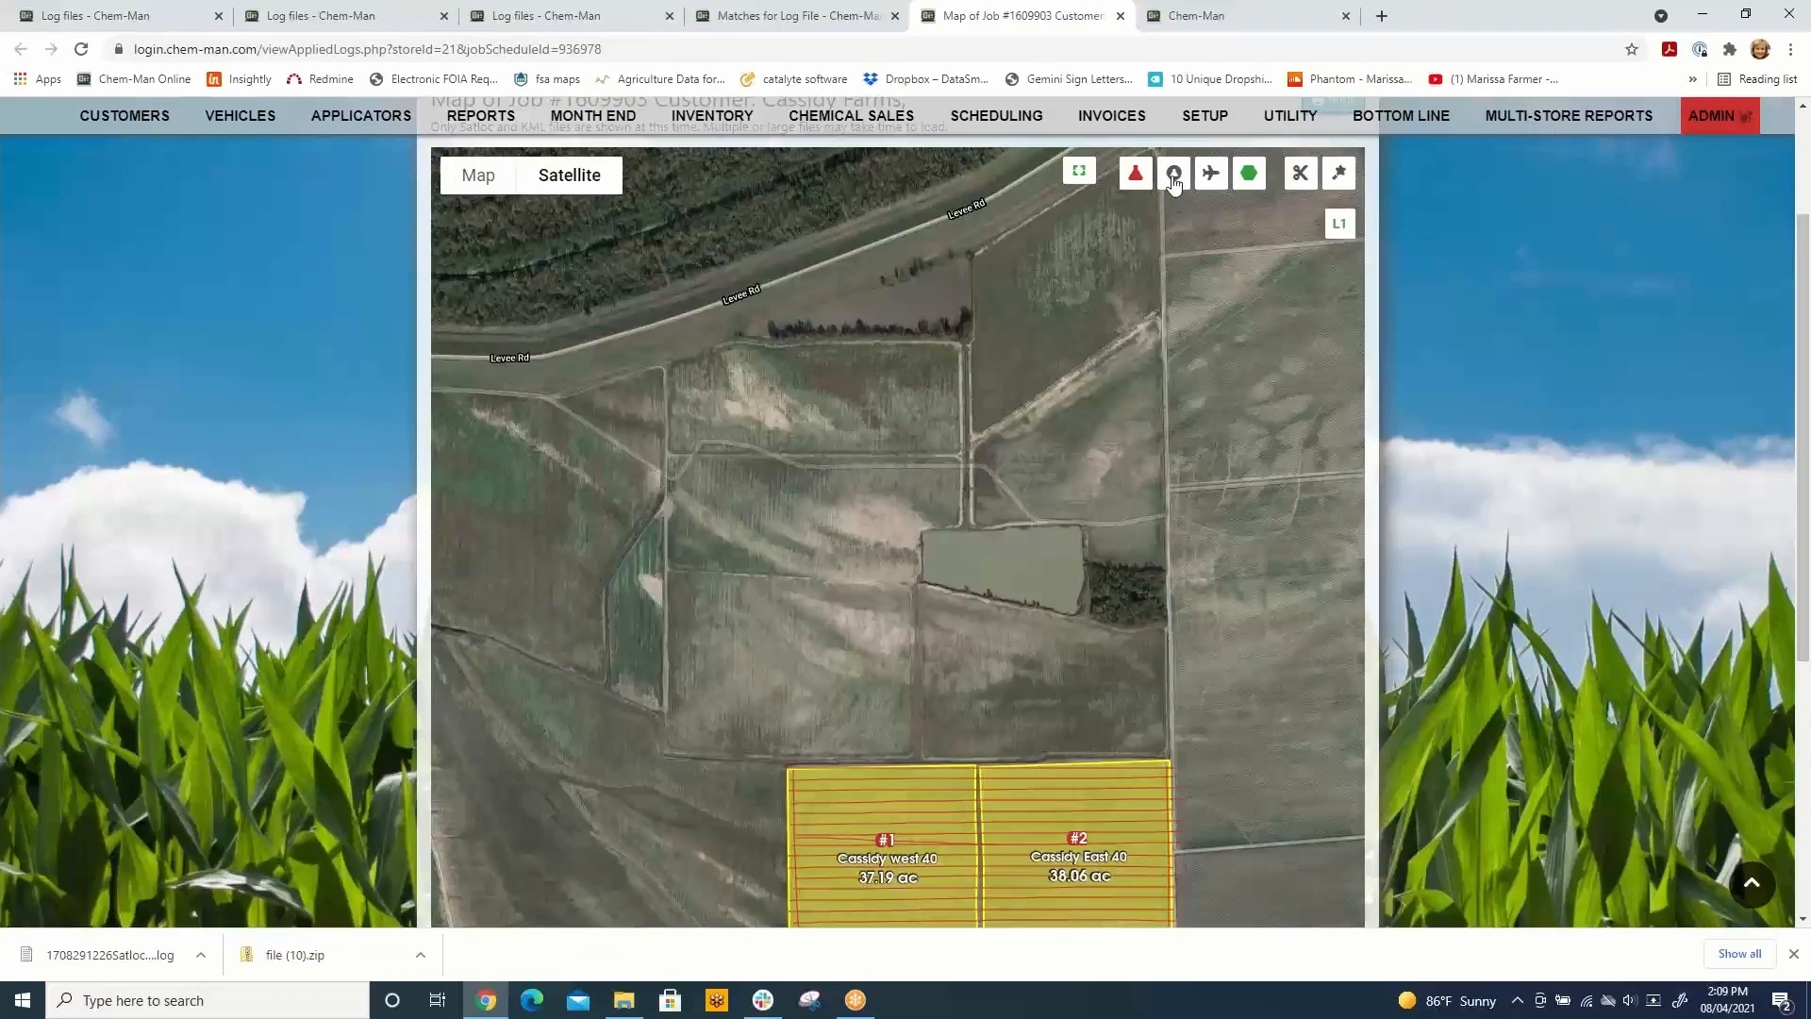
click(1175, 175)
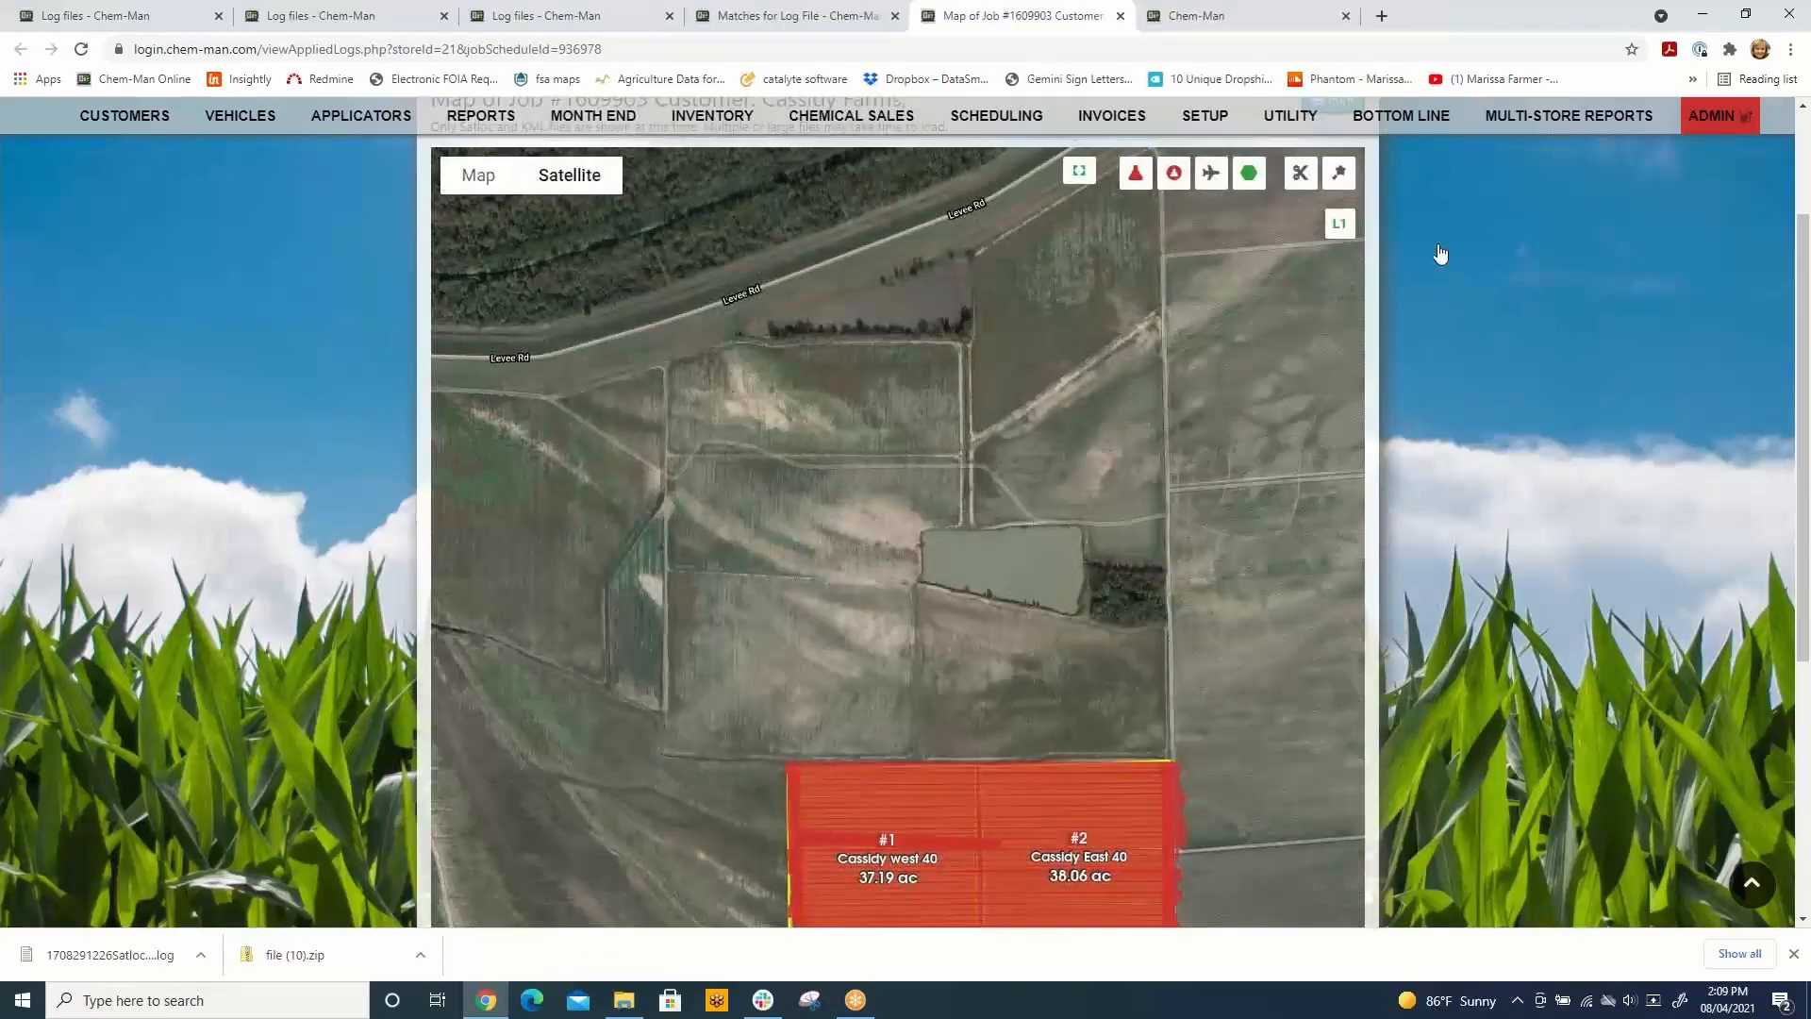
click(1179, 177)
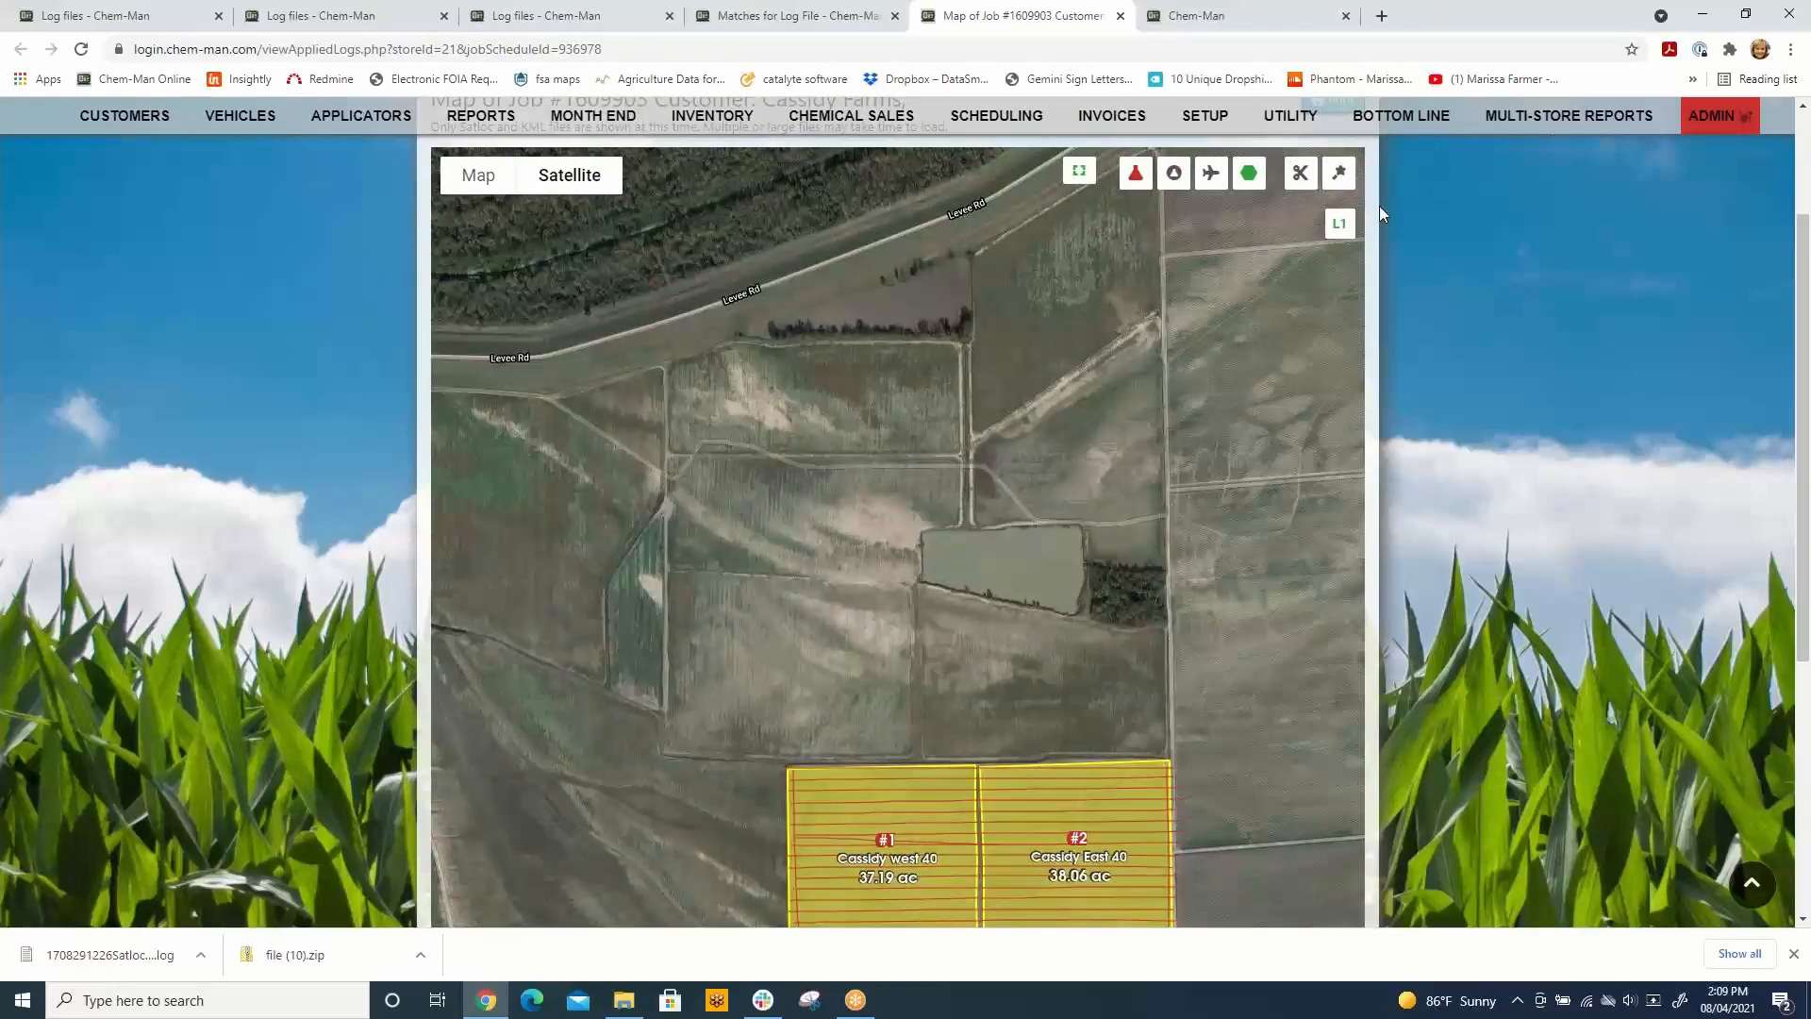
Step: Trim the logged spray lines on the job map to the field boundaries
click(1302, 182)
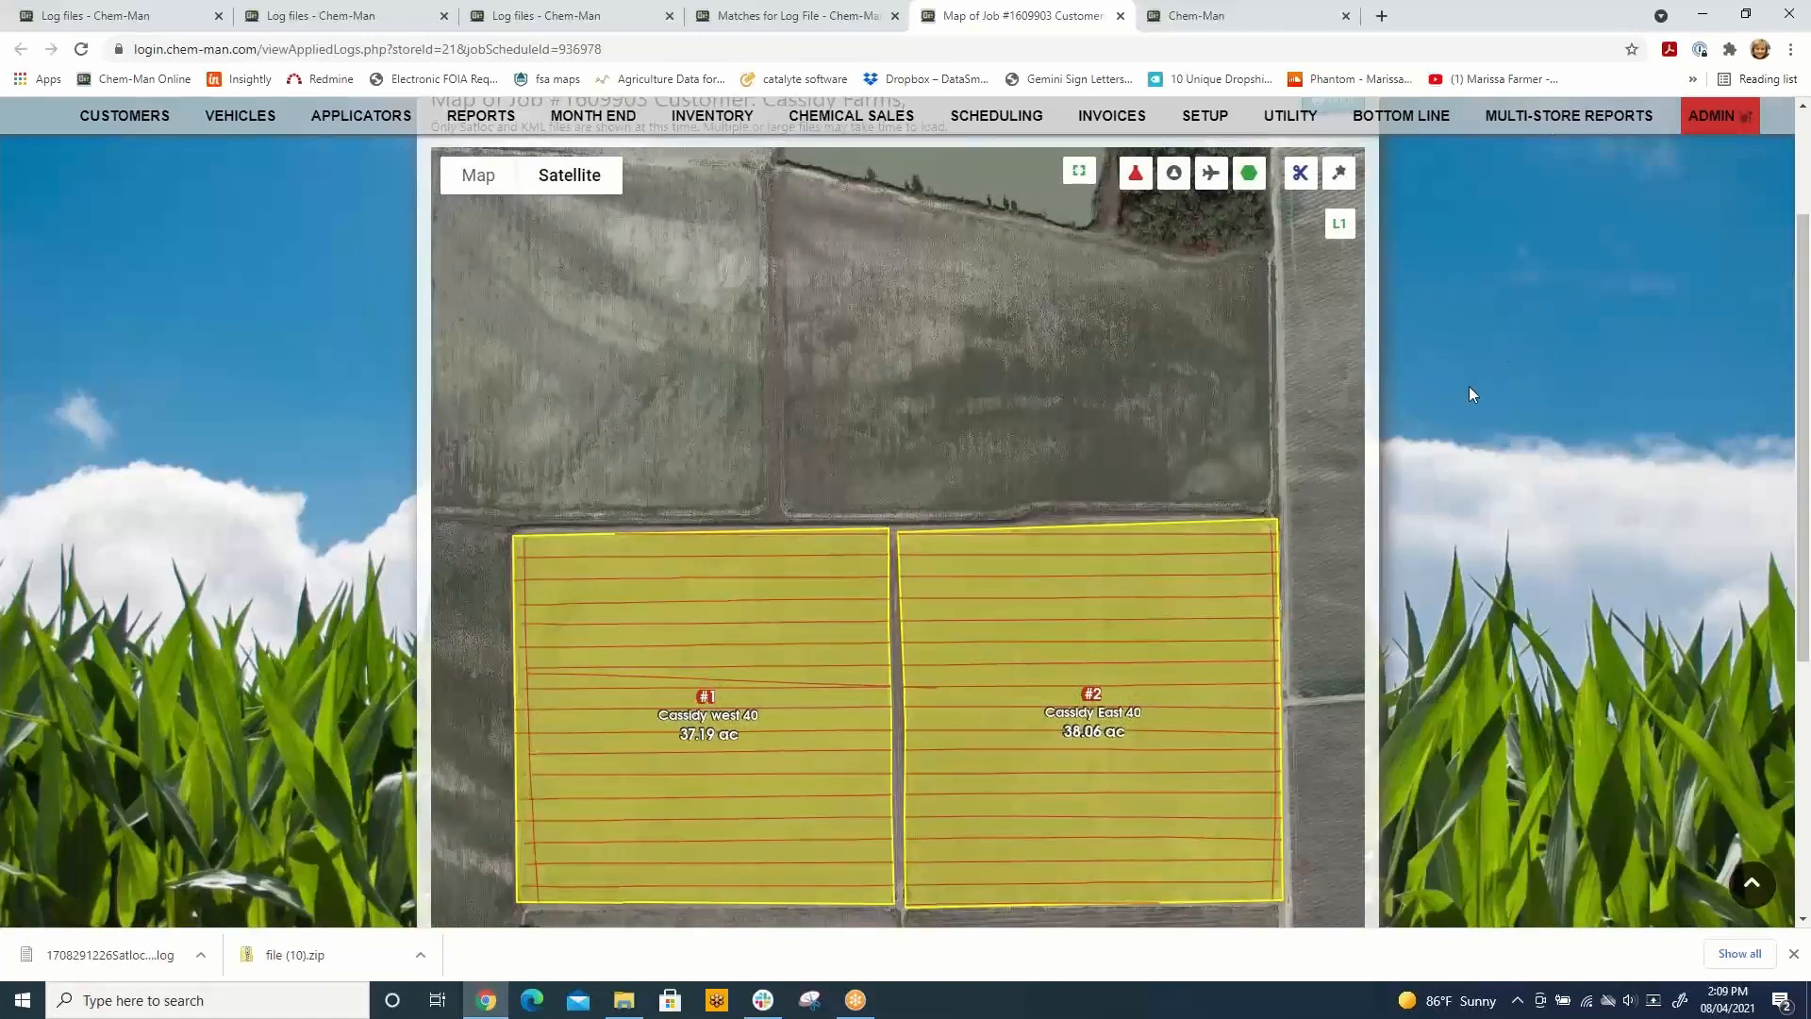
scroll(1468, 387, down, 4)
scroll(1468, 387, up, 6)
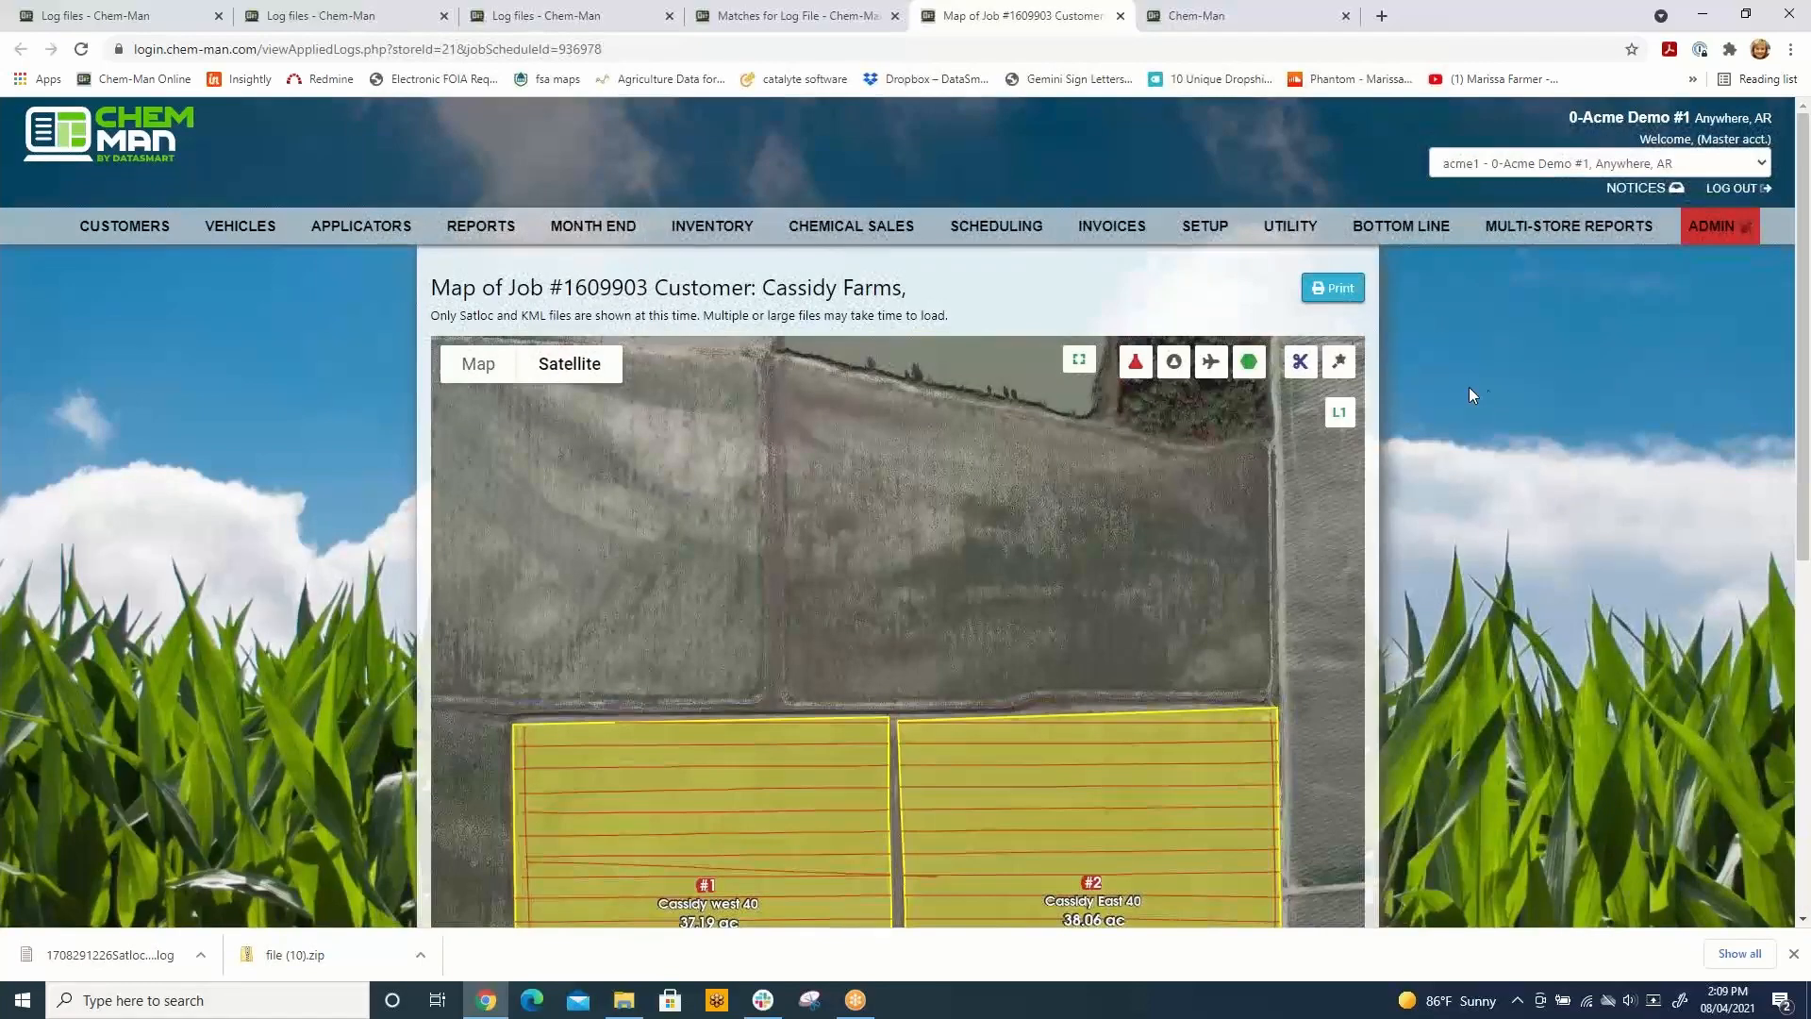
Step: Open the job map's print preview, check the available destinations such as Save as PDF, and close it without printing
click(1341, 294)
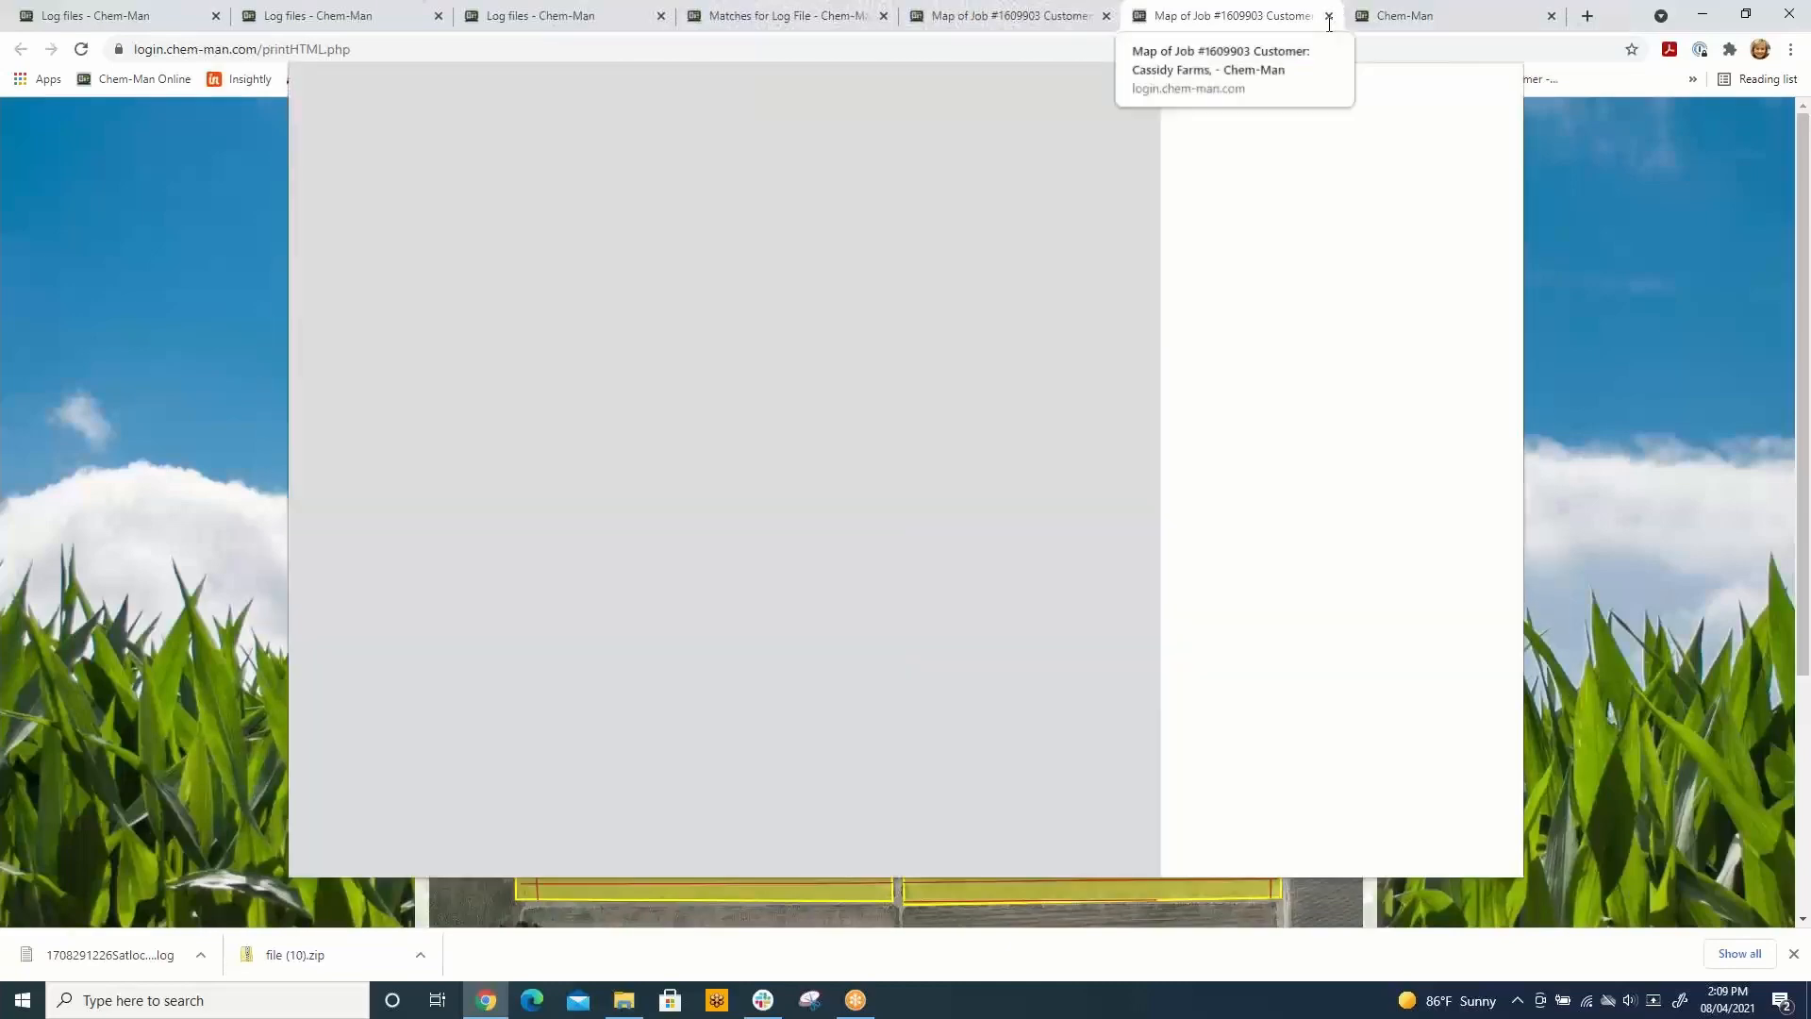
click(1495, 143)
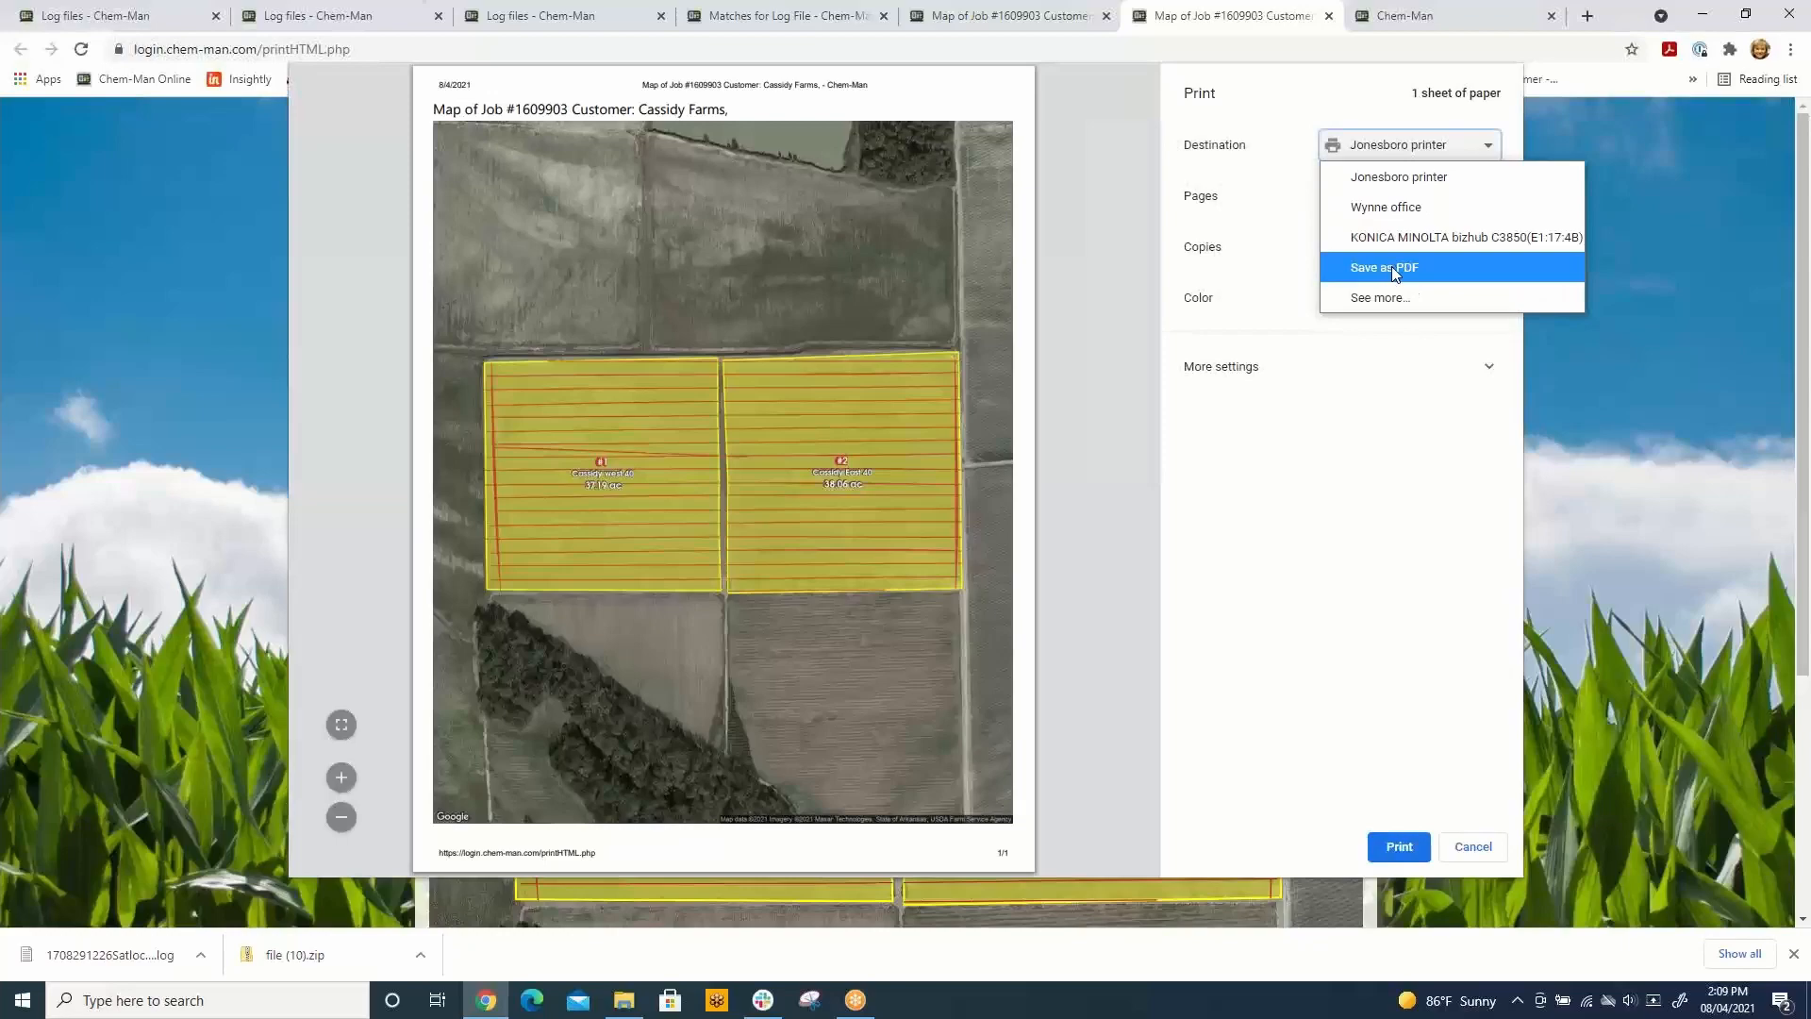
click(1328, 16)
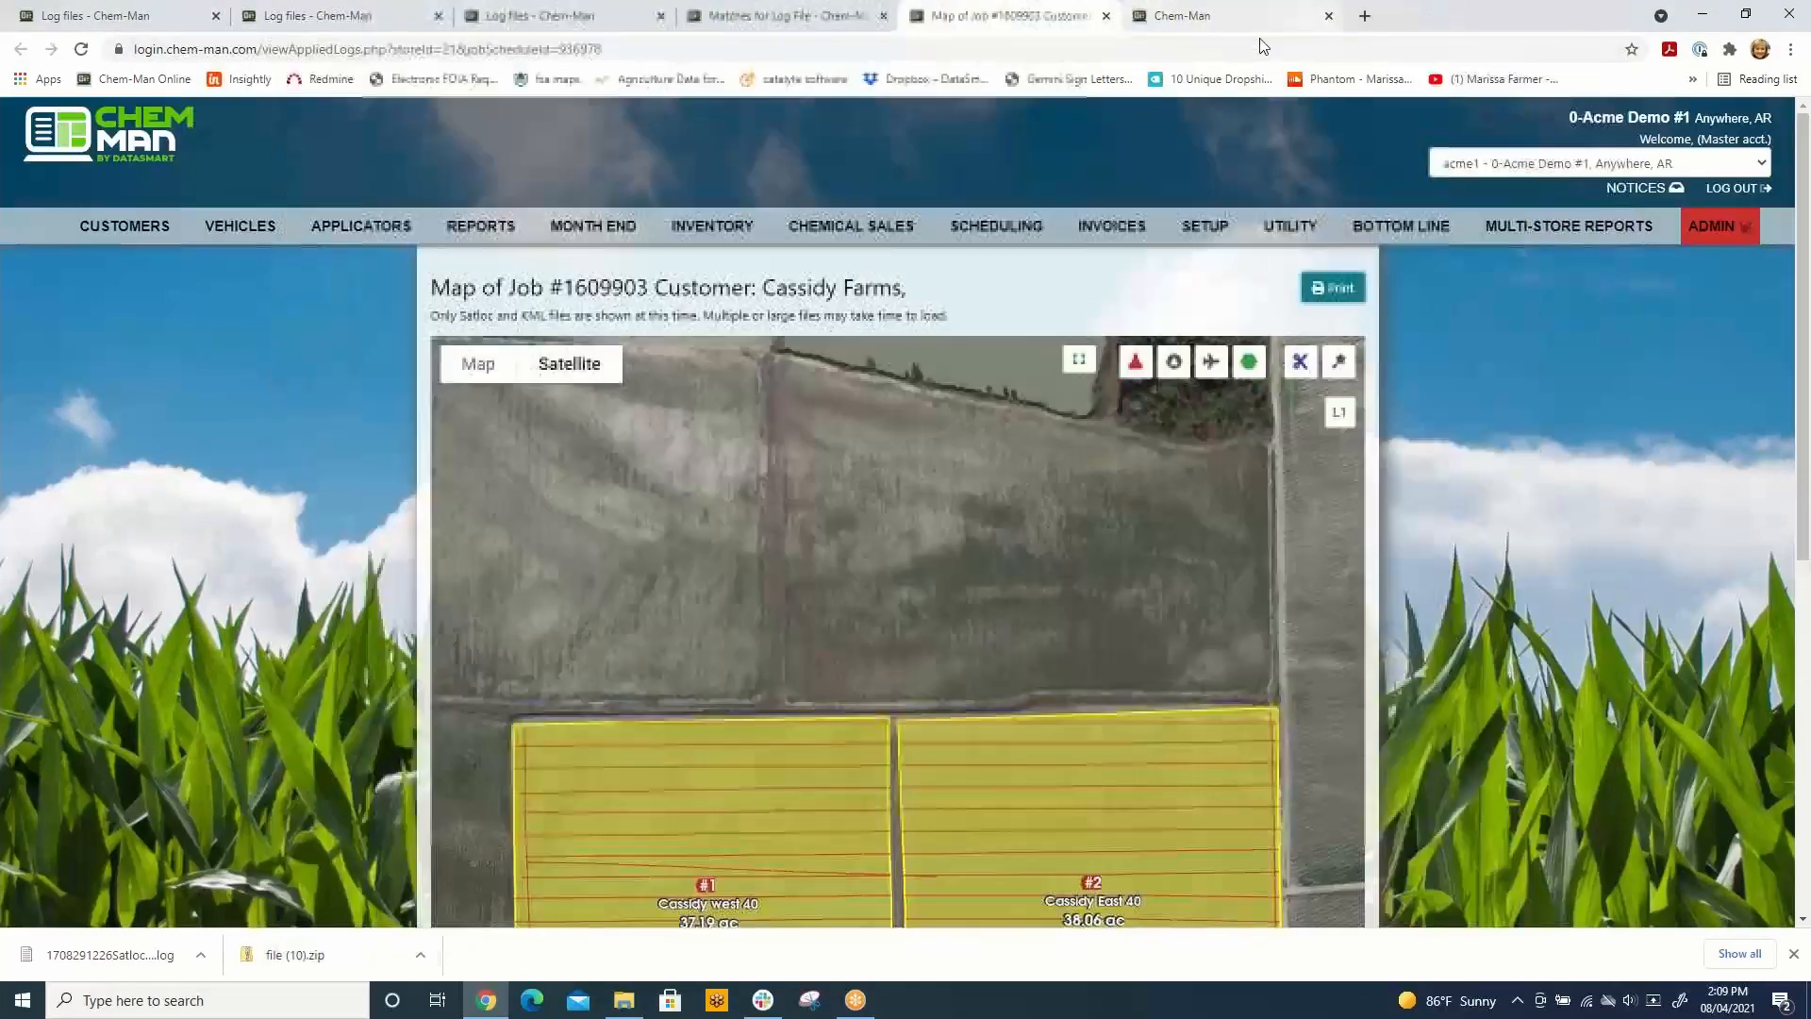
Step: Export the trimmed job map of the two Cassidy fields as a shapefile using the export options below the map
scroll(1571, 493, down, 5)
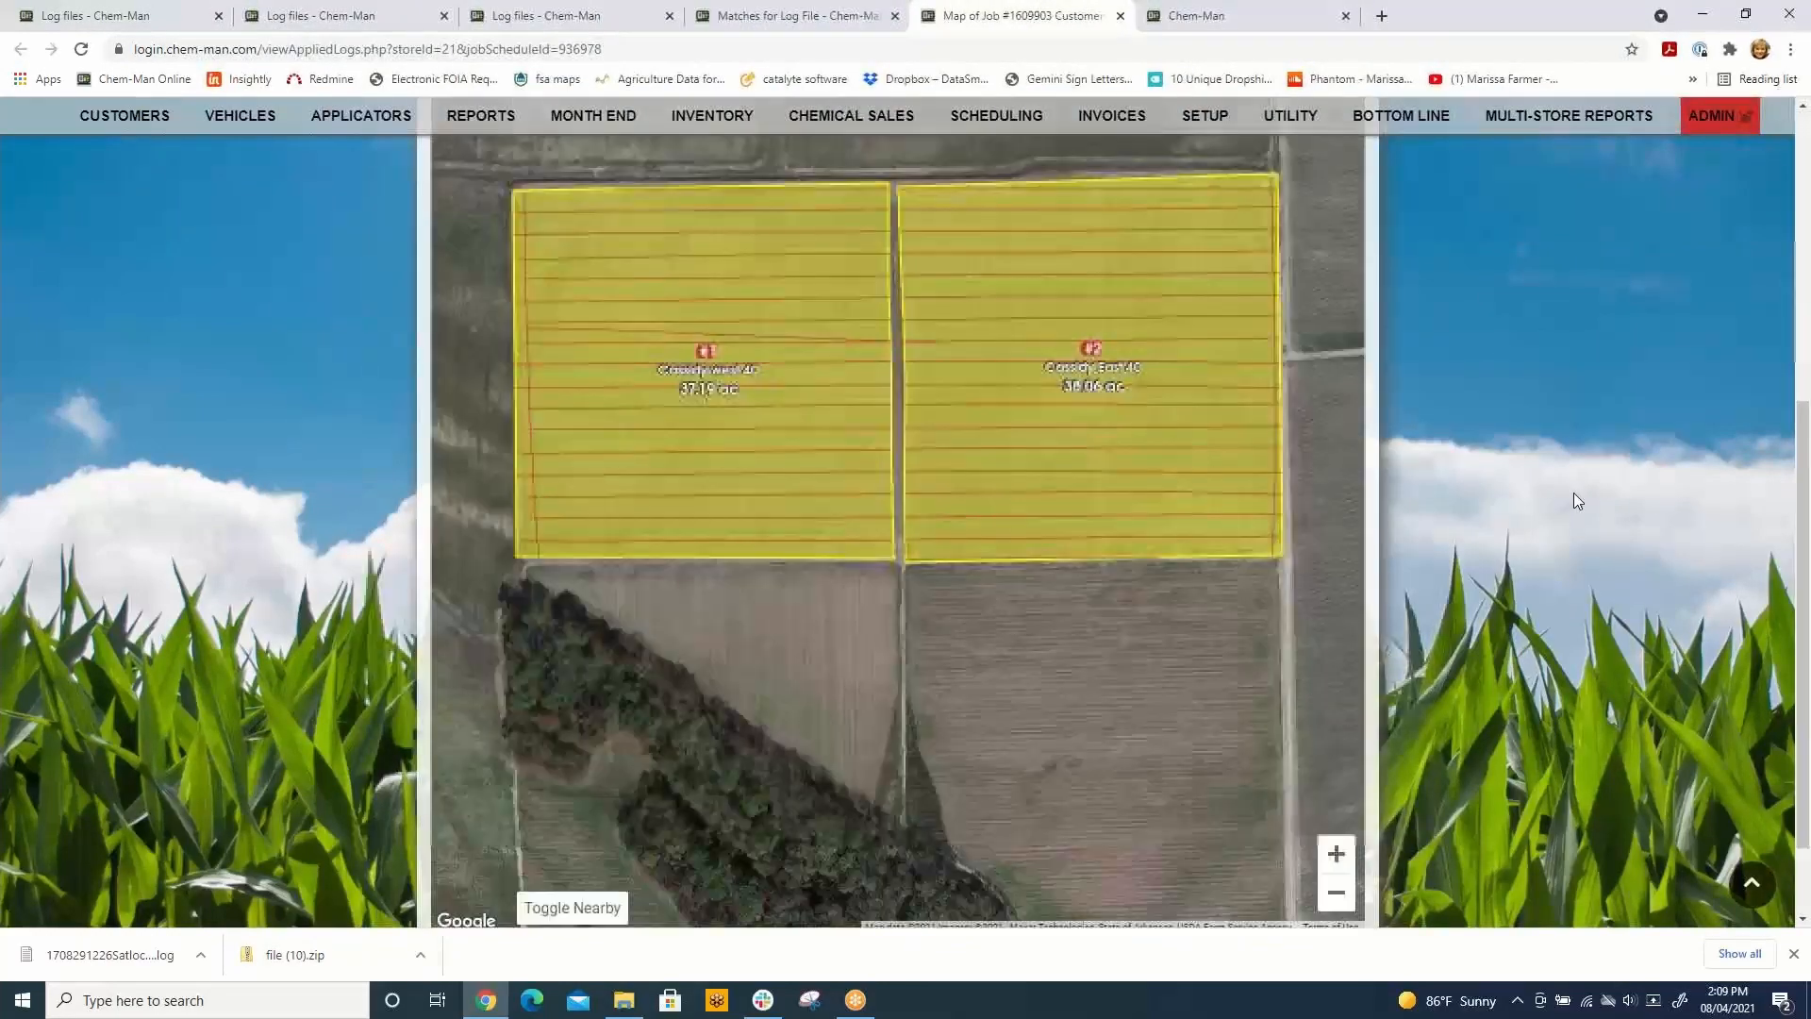
scroll(1574, 493, down, 1)
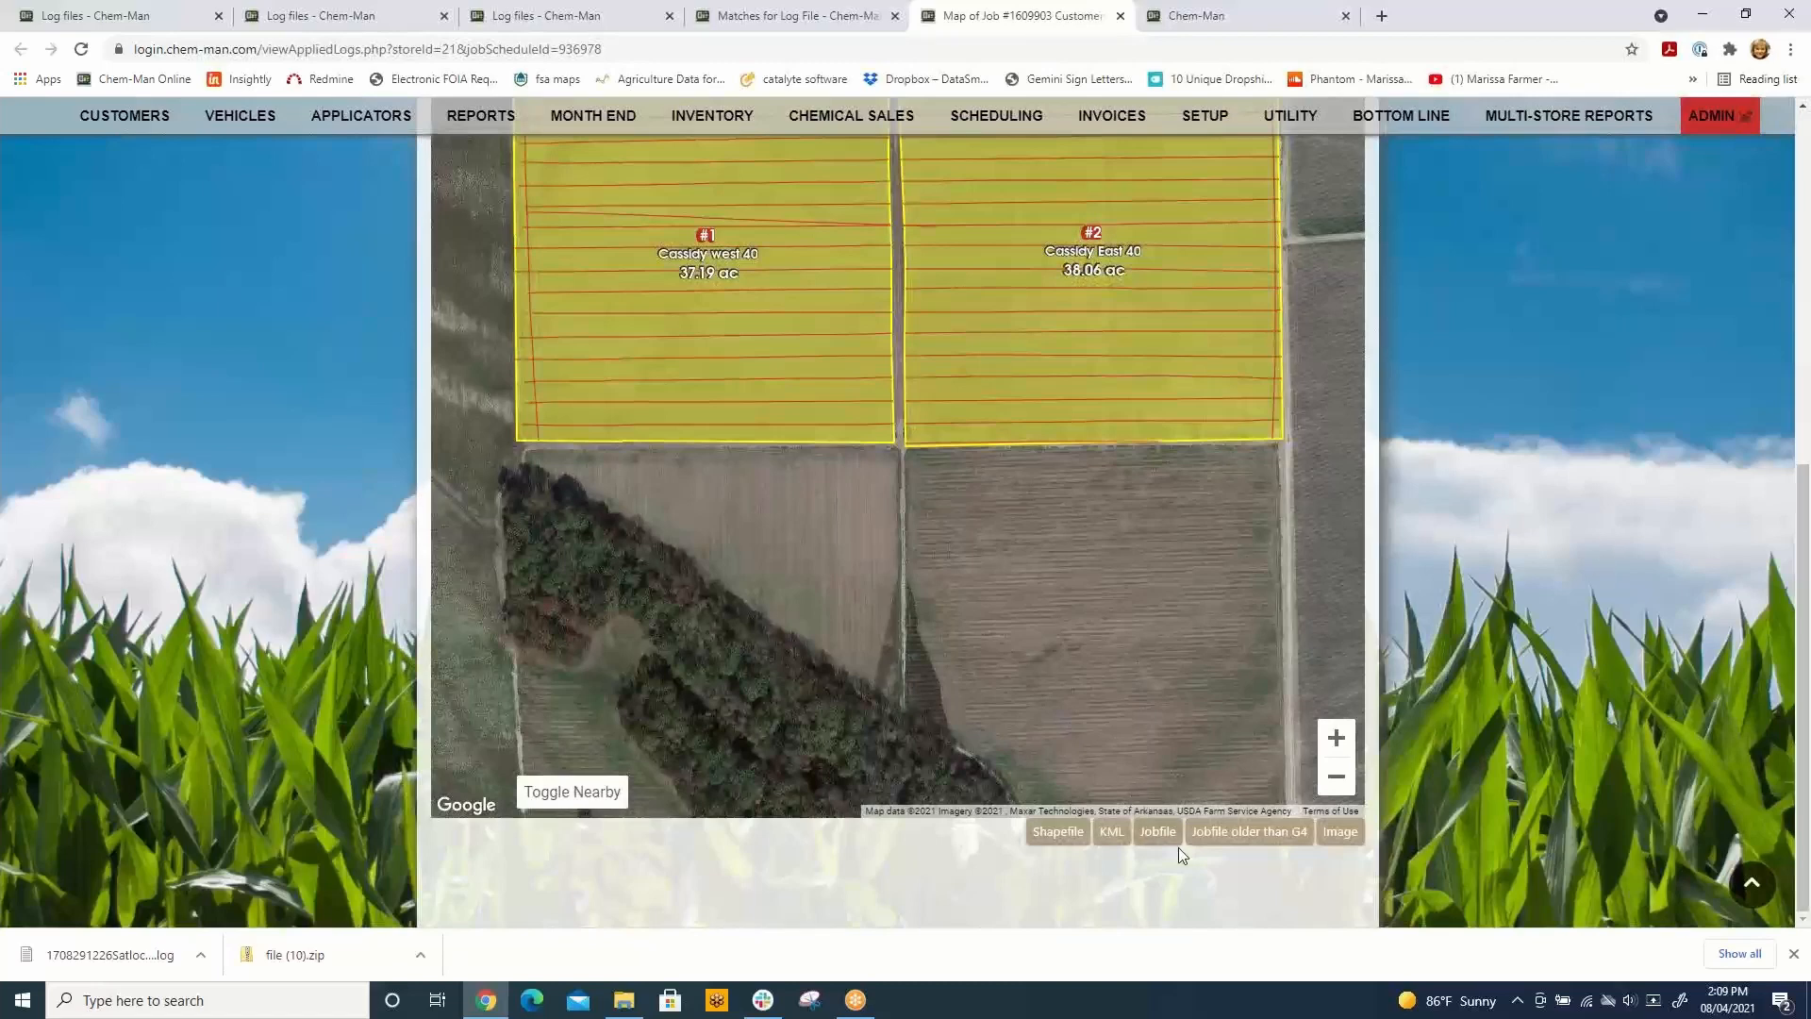
click(1059, 834)
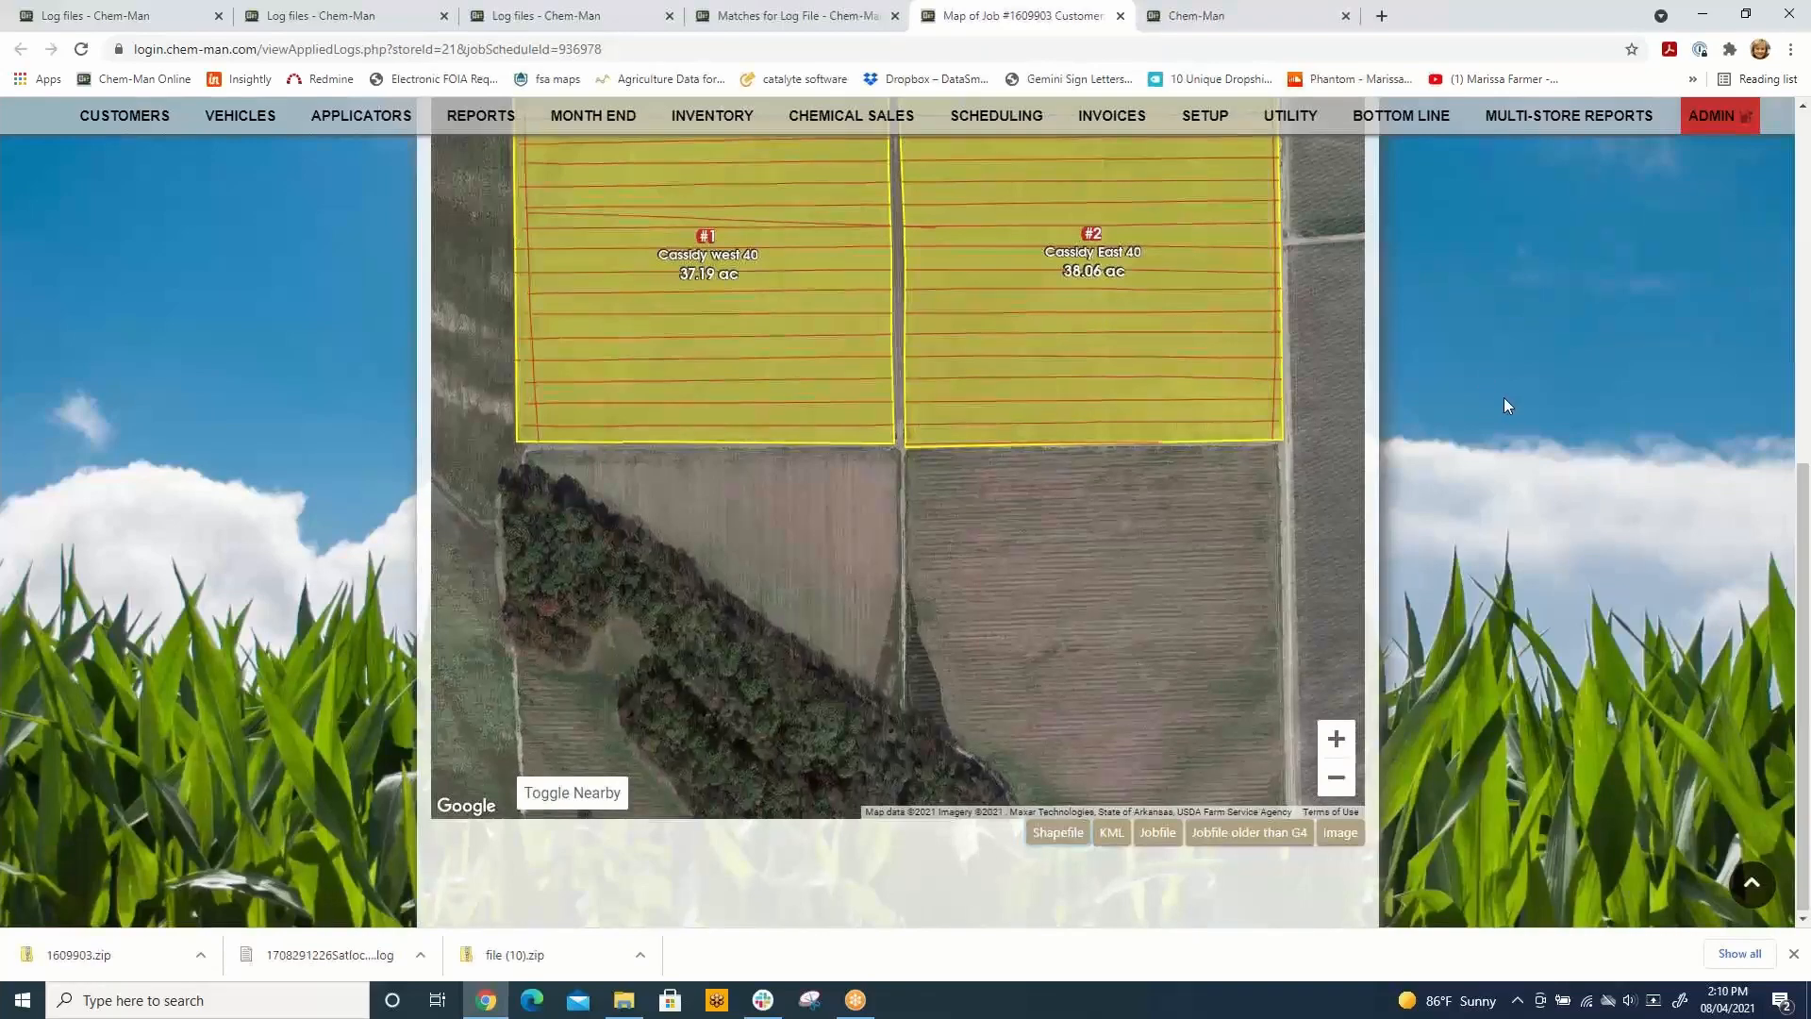
scroll(1504, 398, up, 2)
scroll(1500, 405, up, 5)
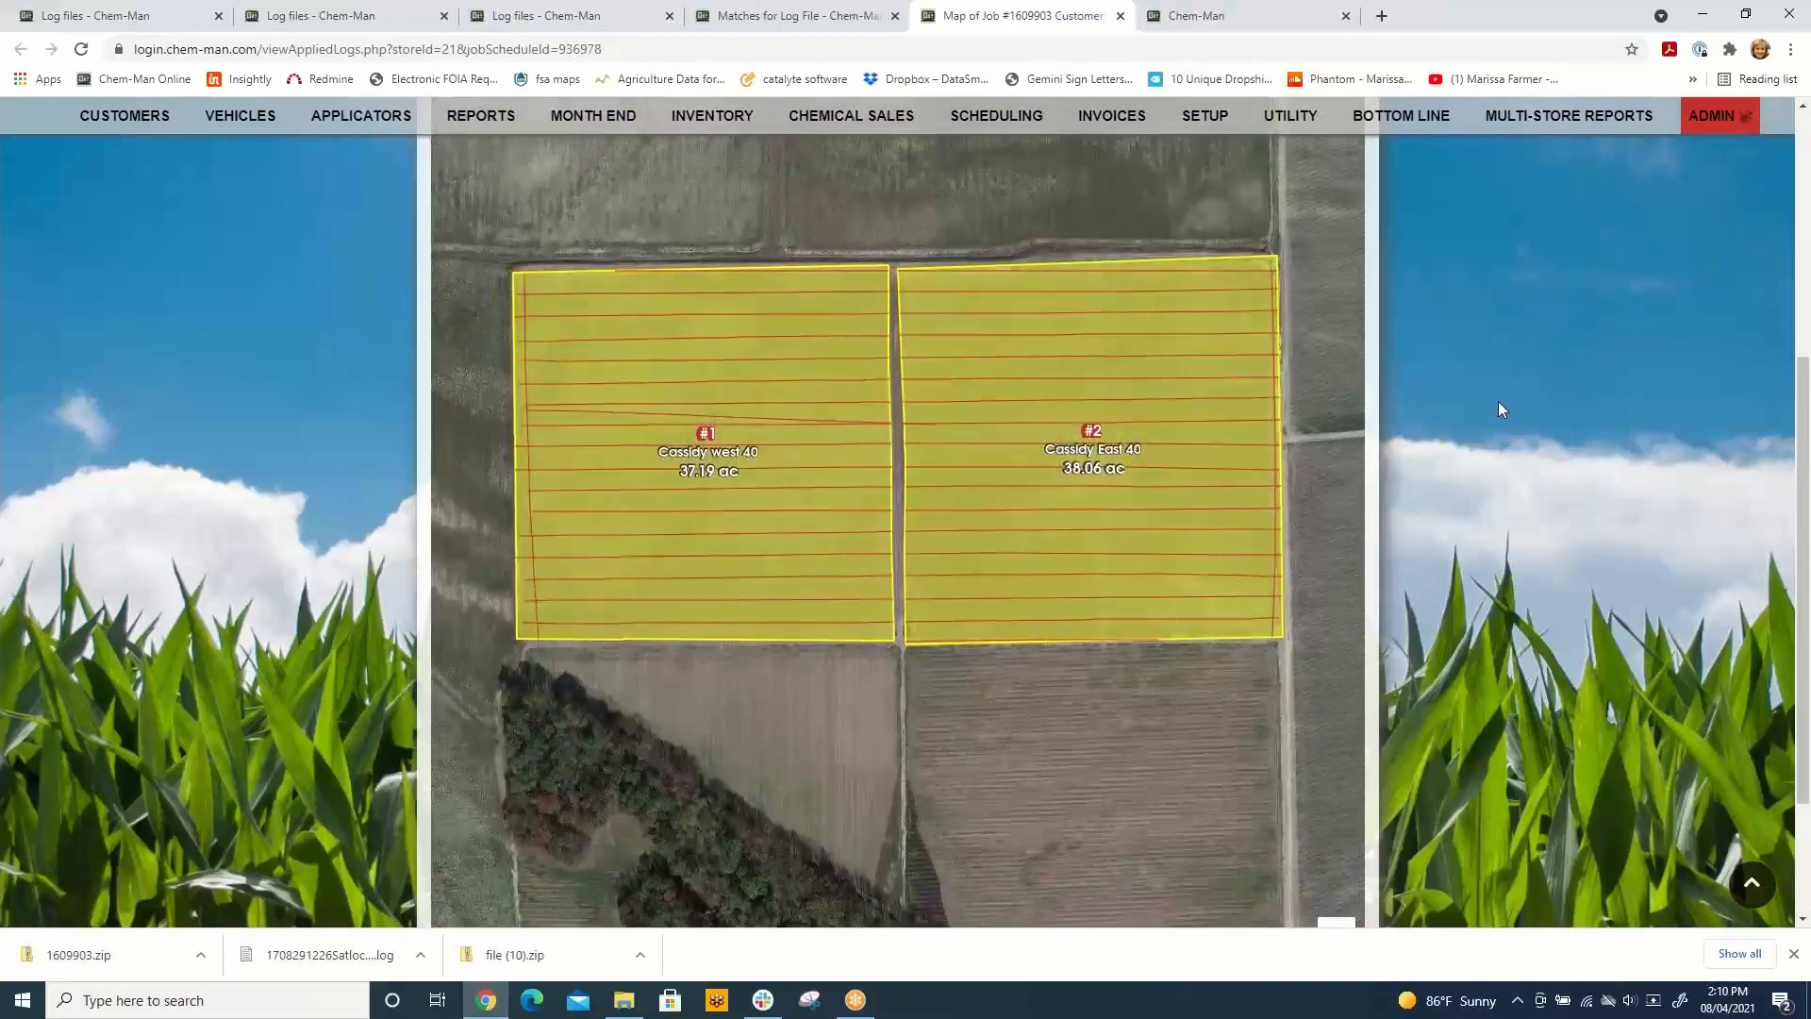
scroll(1500, 406, down, 6)
scroll(1498, 403, down, 1)
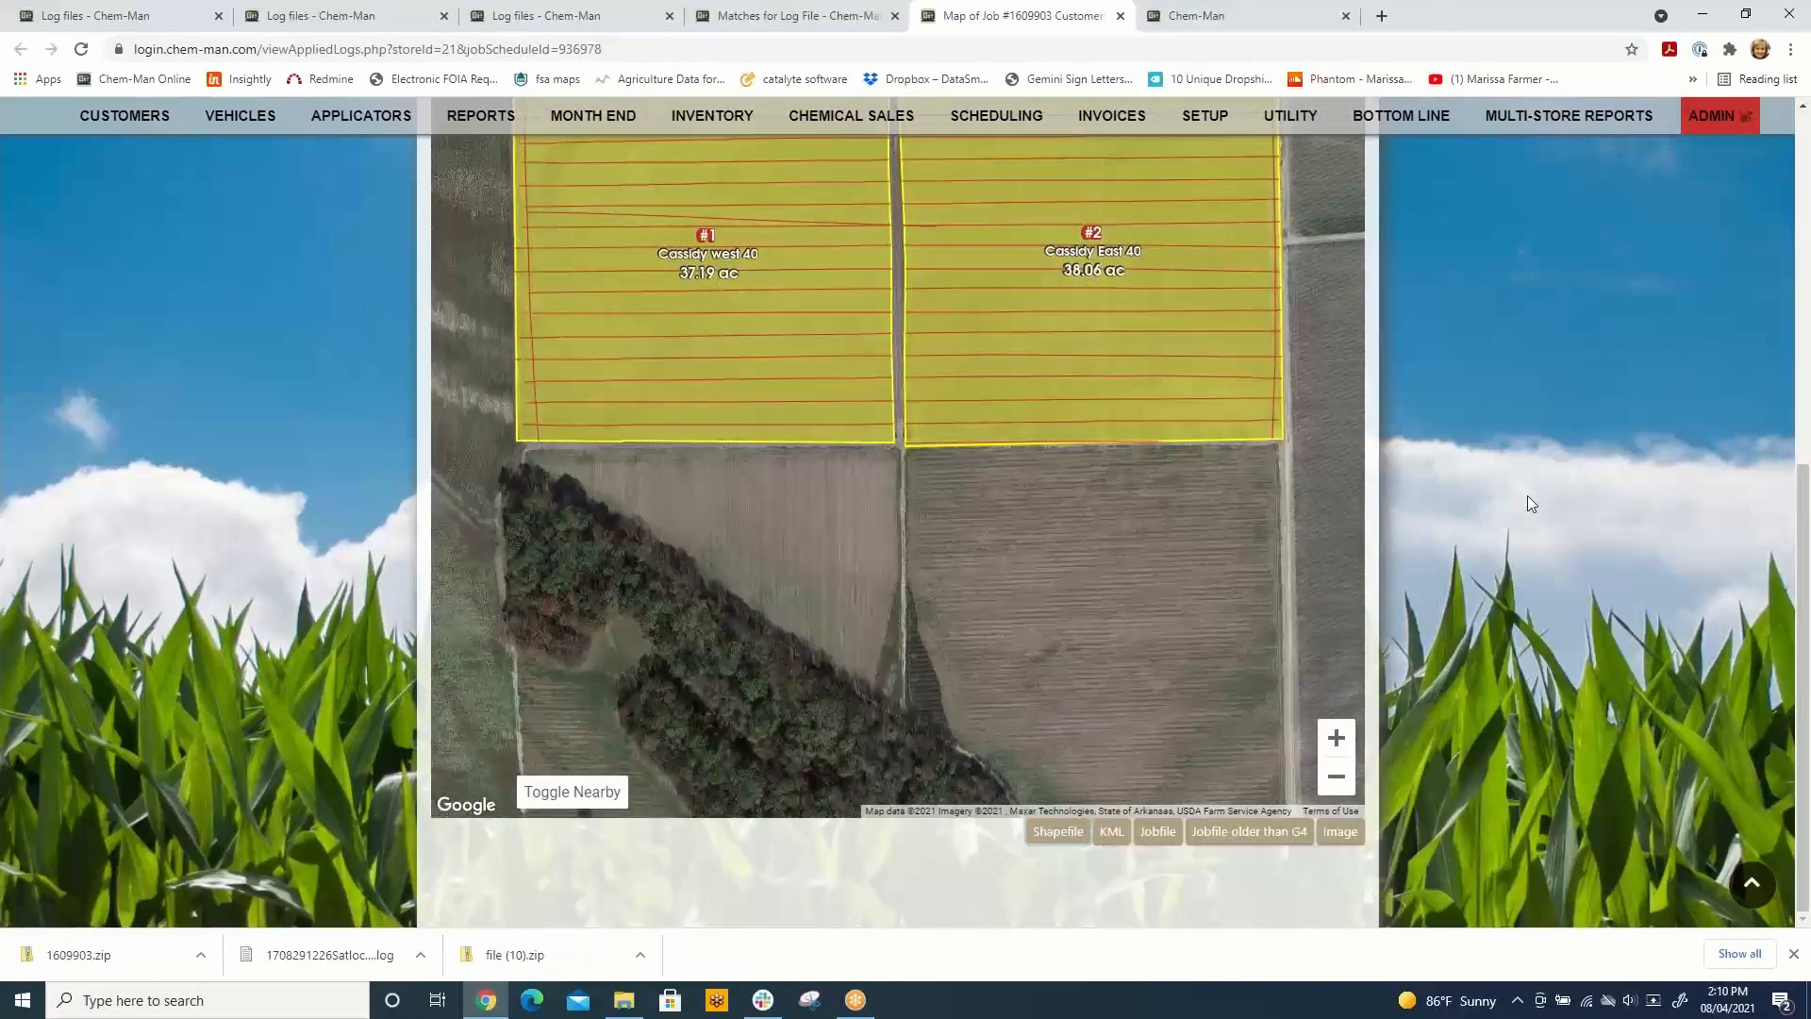
Step: Copy the full job number from the map's heading and close the job map
scroll(1529, 495, up, 3)
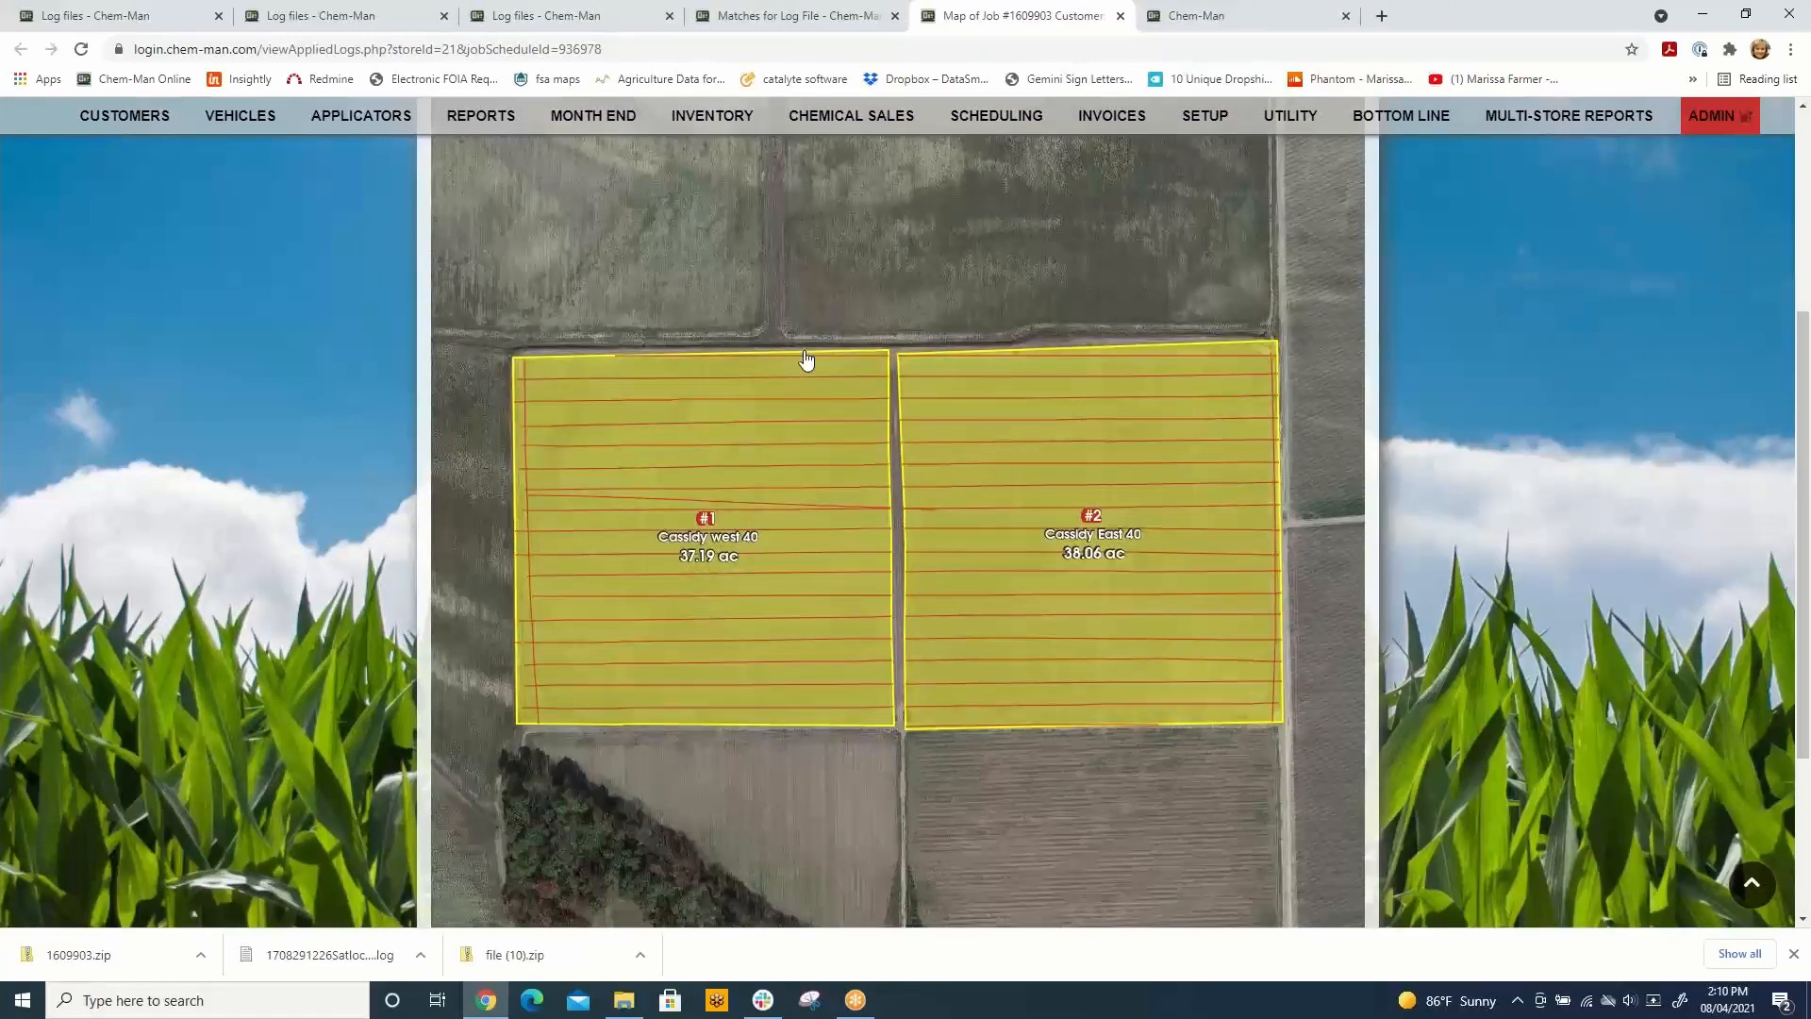
scroll(1526, 461, up, 3)
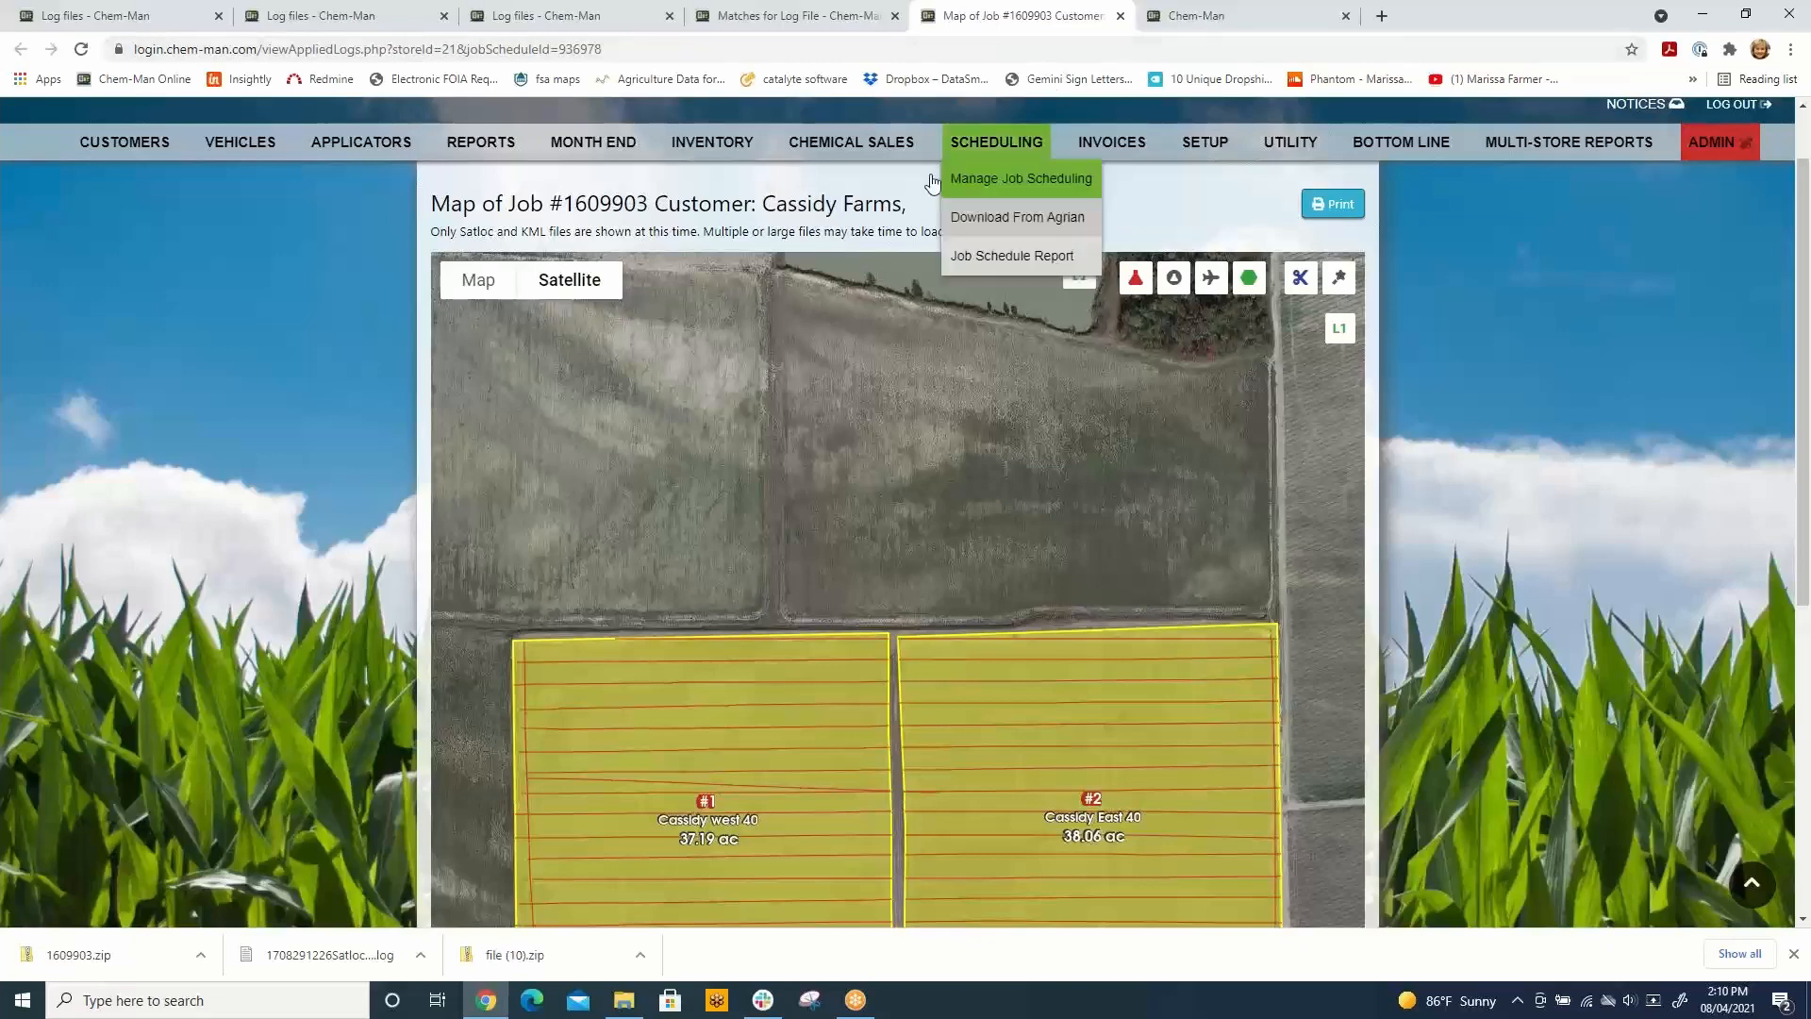
drag(566, 204, 642, 200)
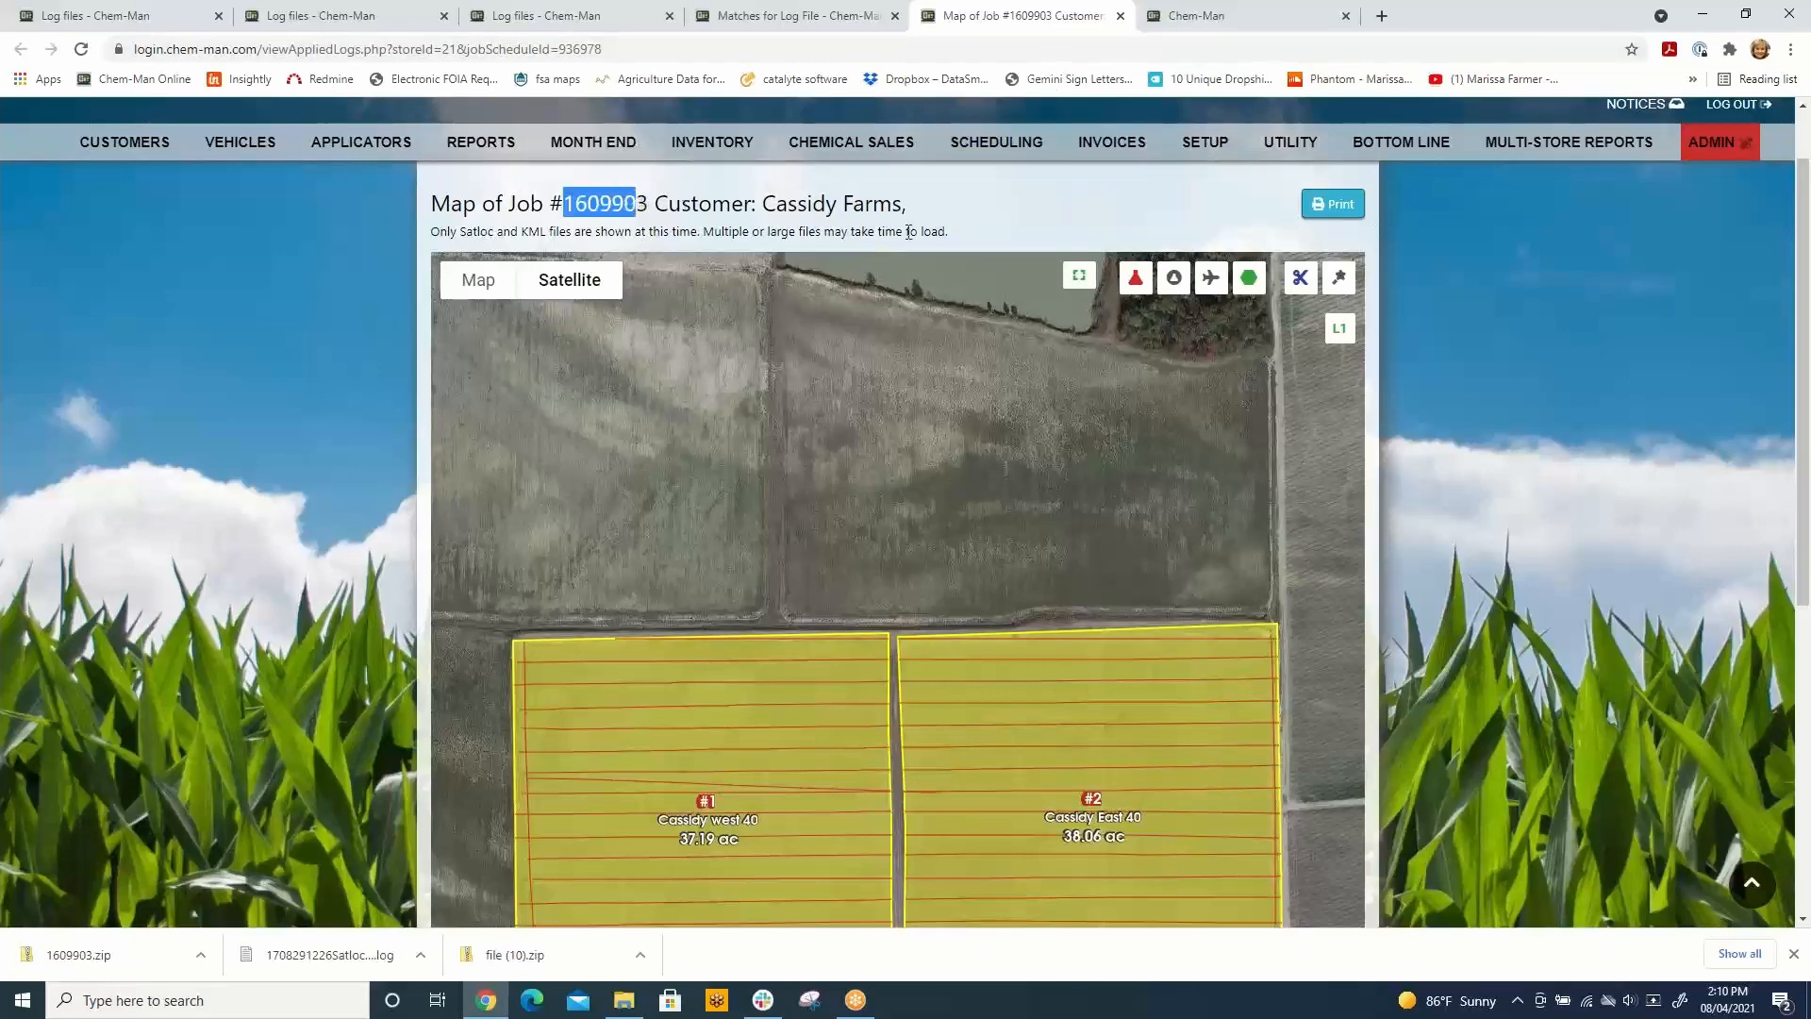
key(shift+Right)
key(ctrl+c)
click(1121, 16)
Step: Open the scheduled jobs management page and search it for the copied job number
mouse_move(953, 226)
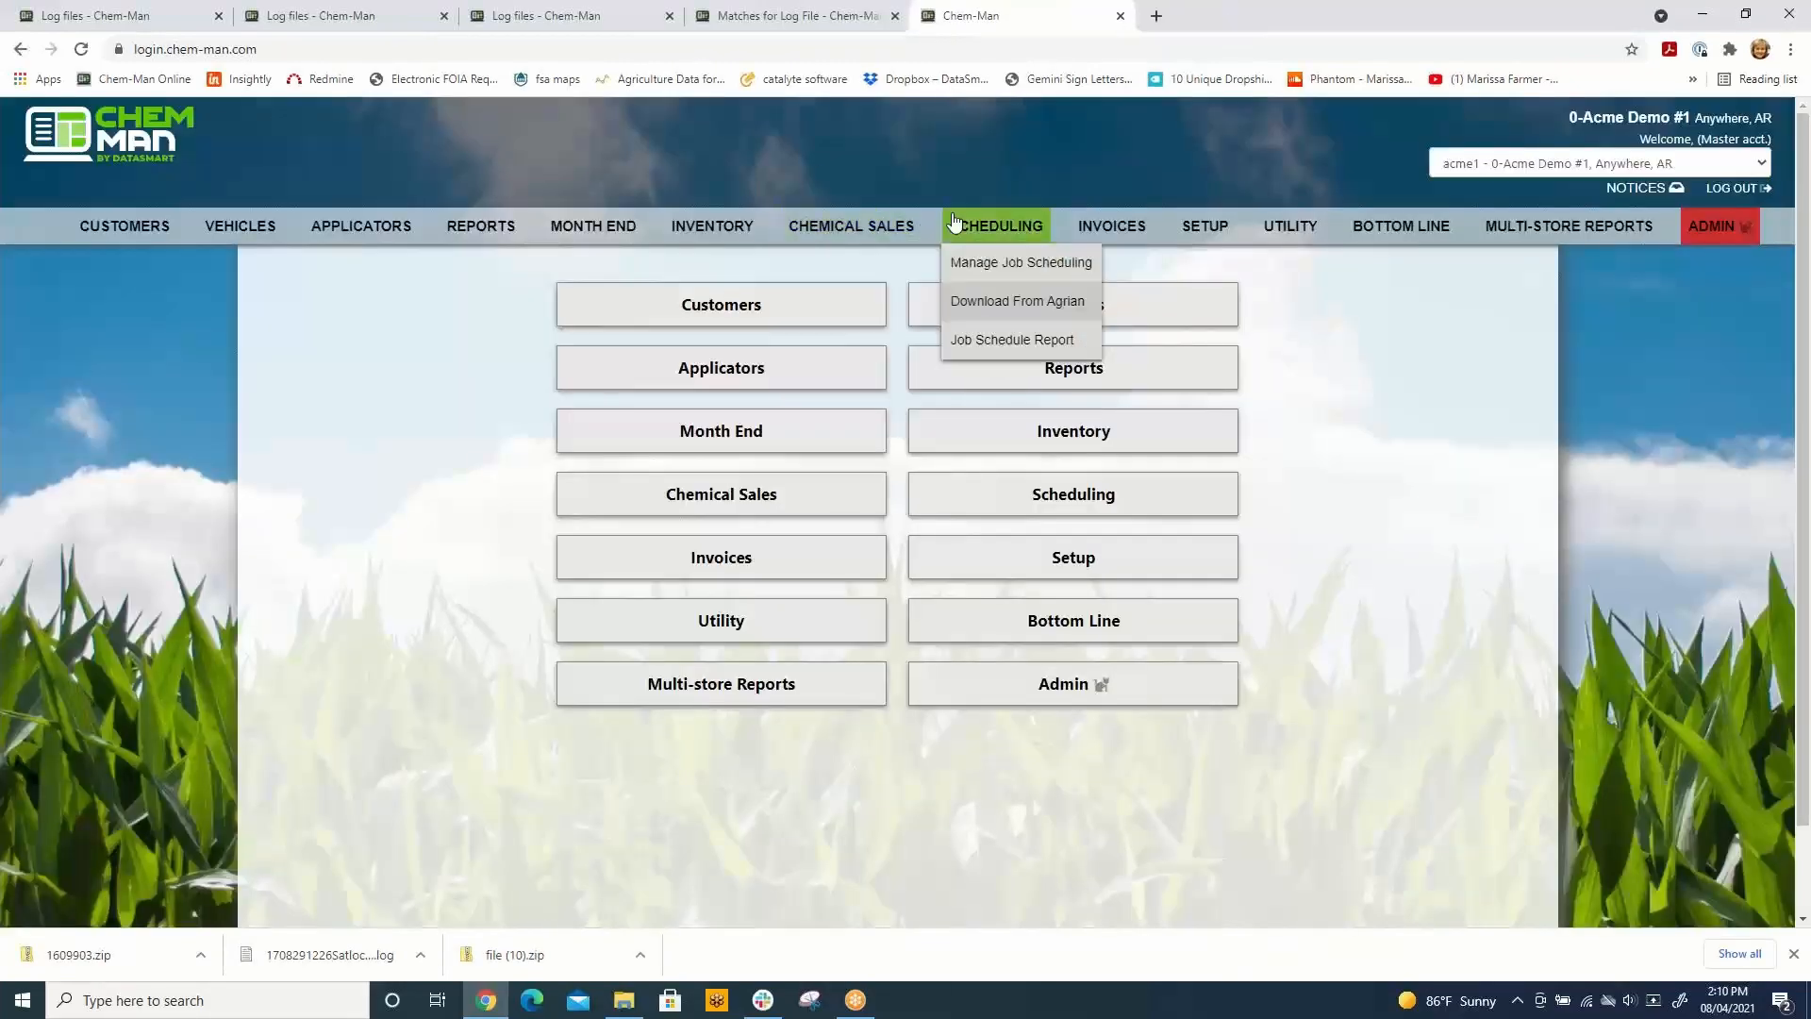
click(981, 263)
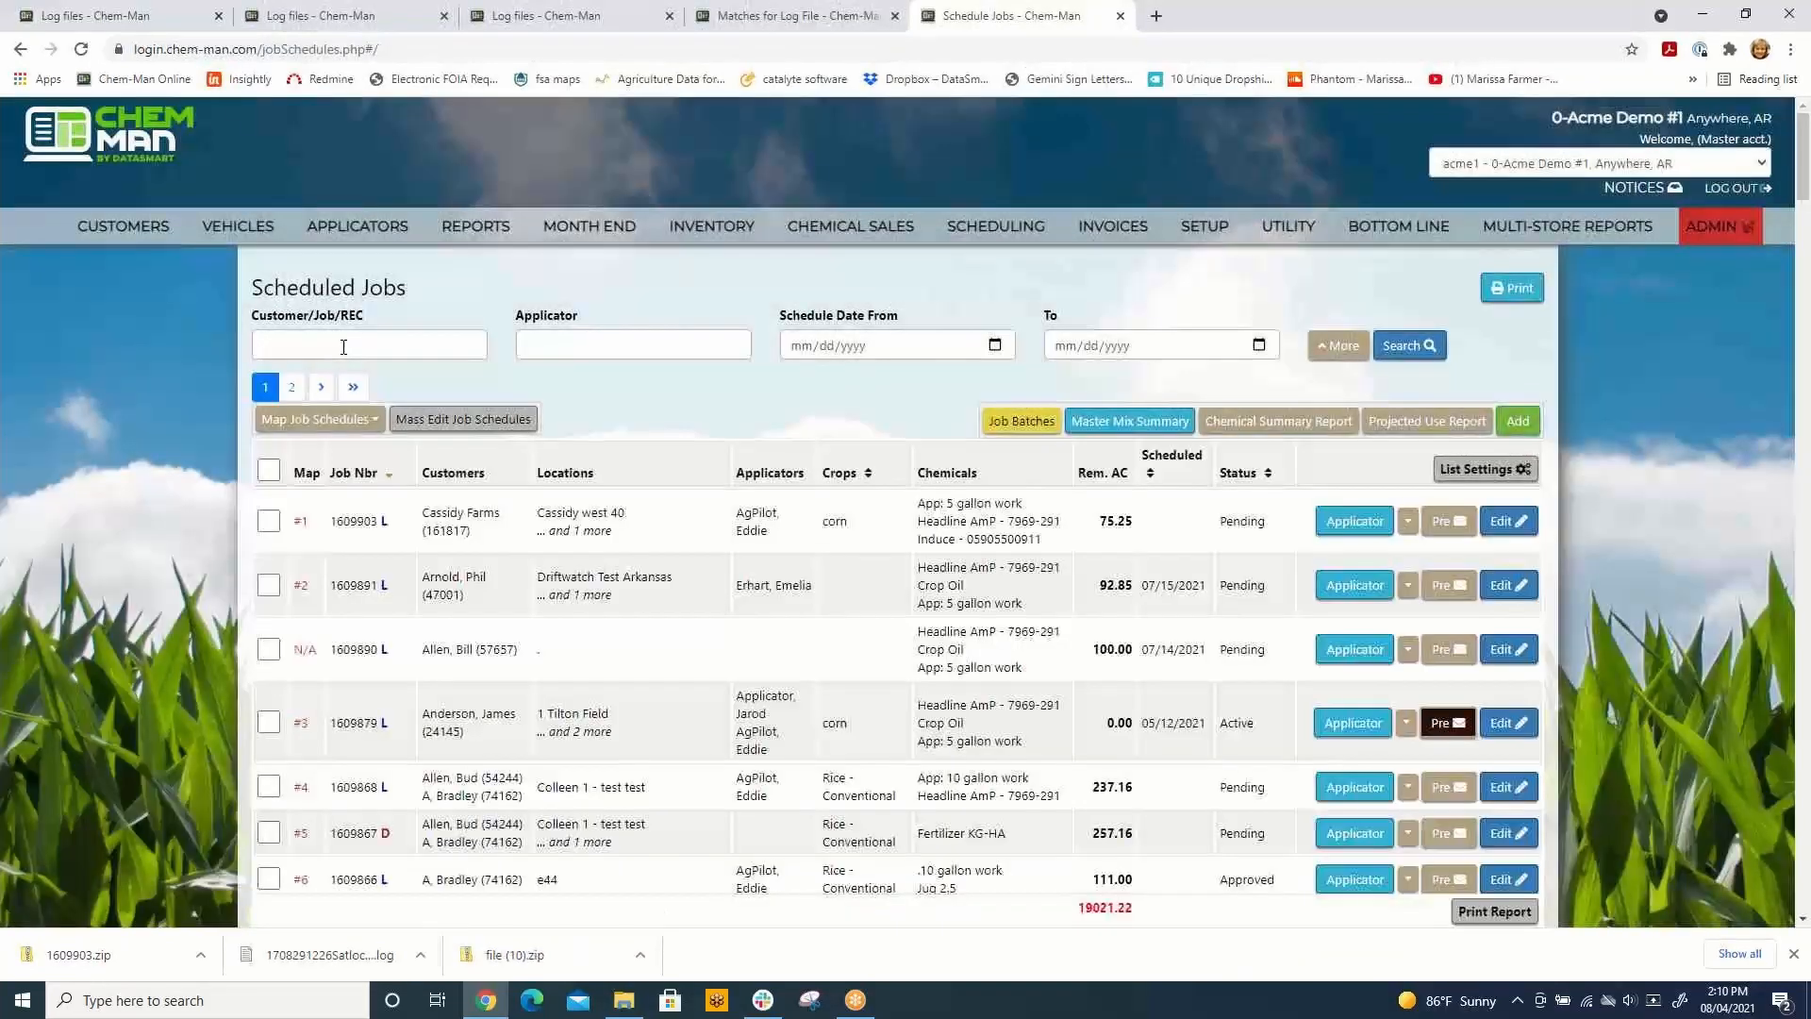
click(360, 347)
key(ctrl+v)
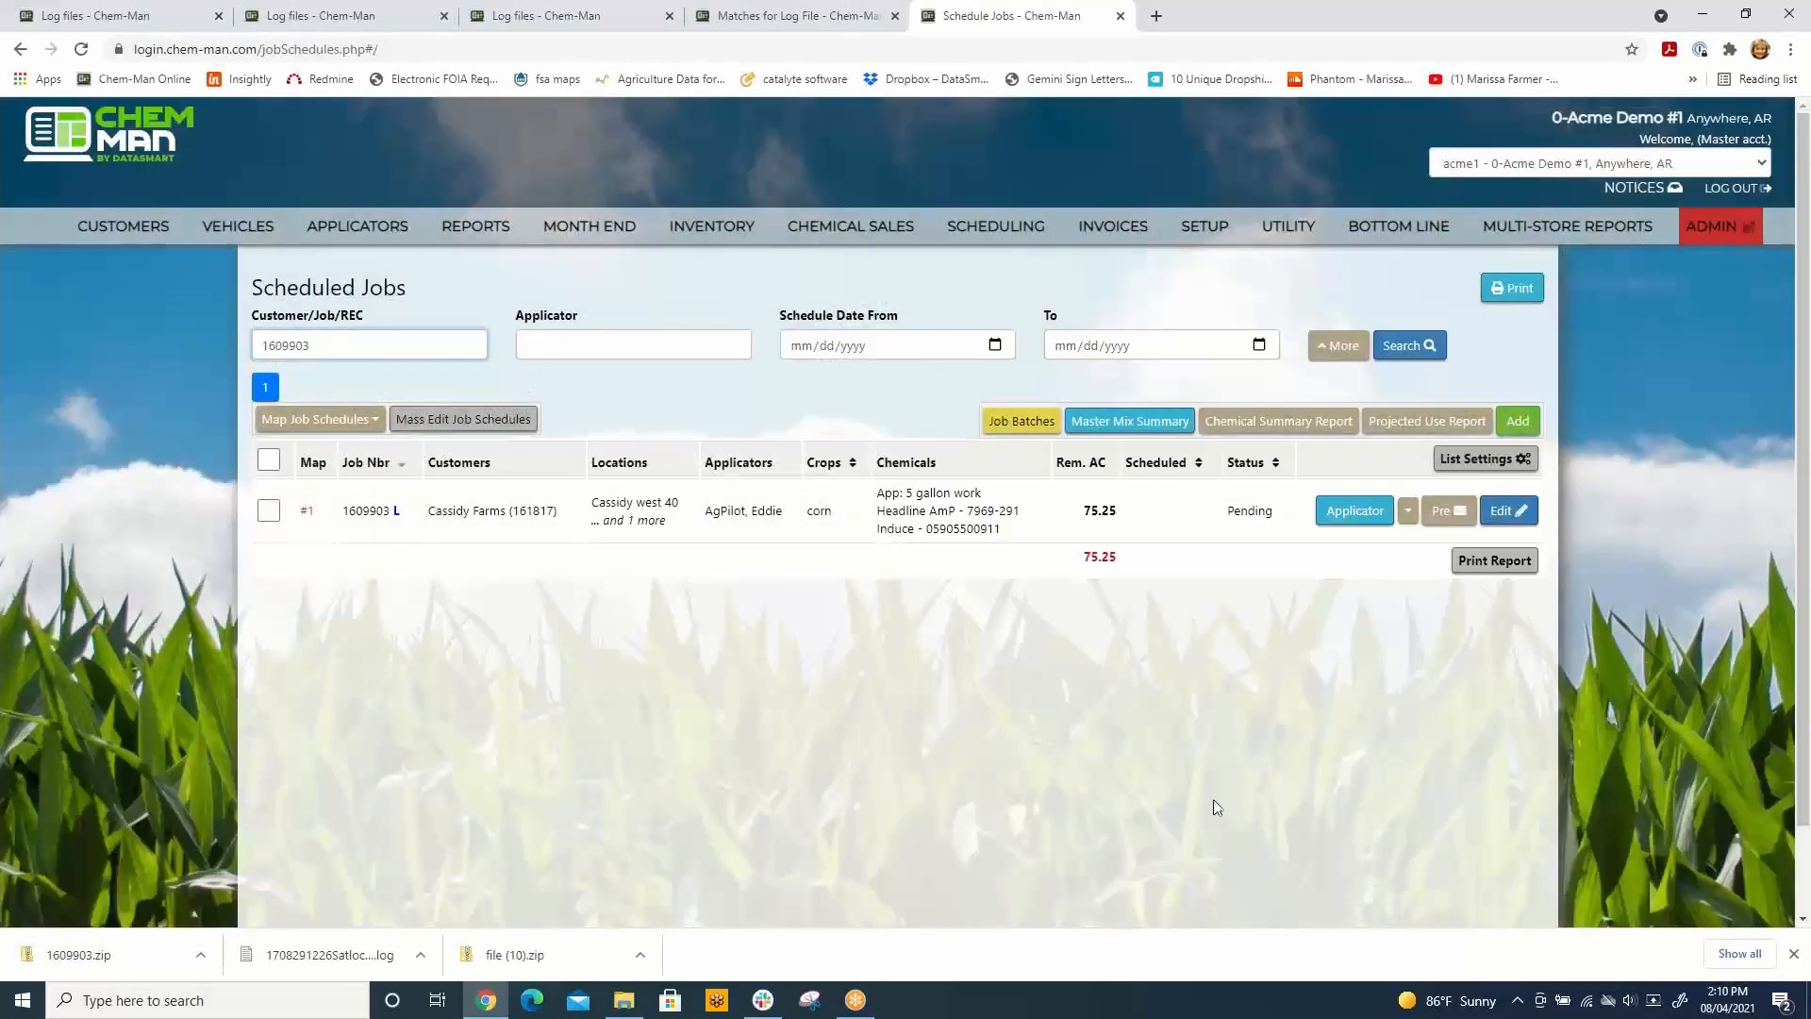
Step: Open the map and logs of the Cassidy Farms job from the scheduled jobs list and review the whole map page
click(1408, 512)
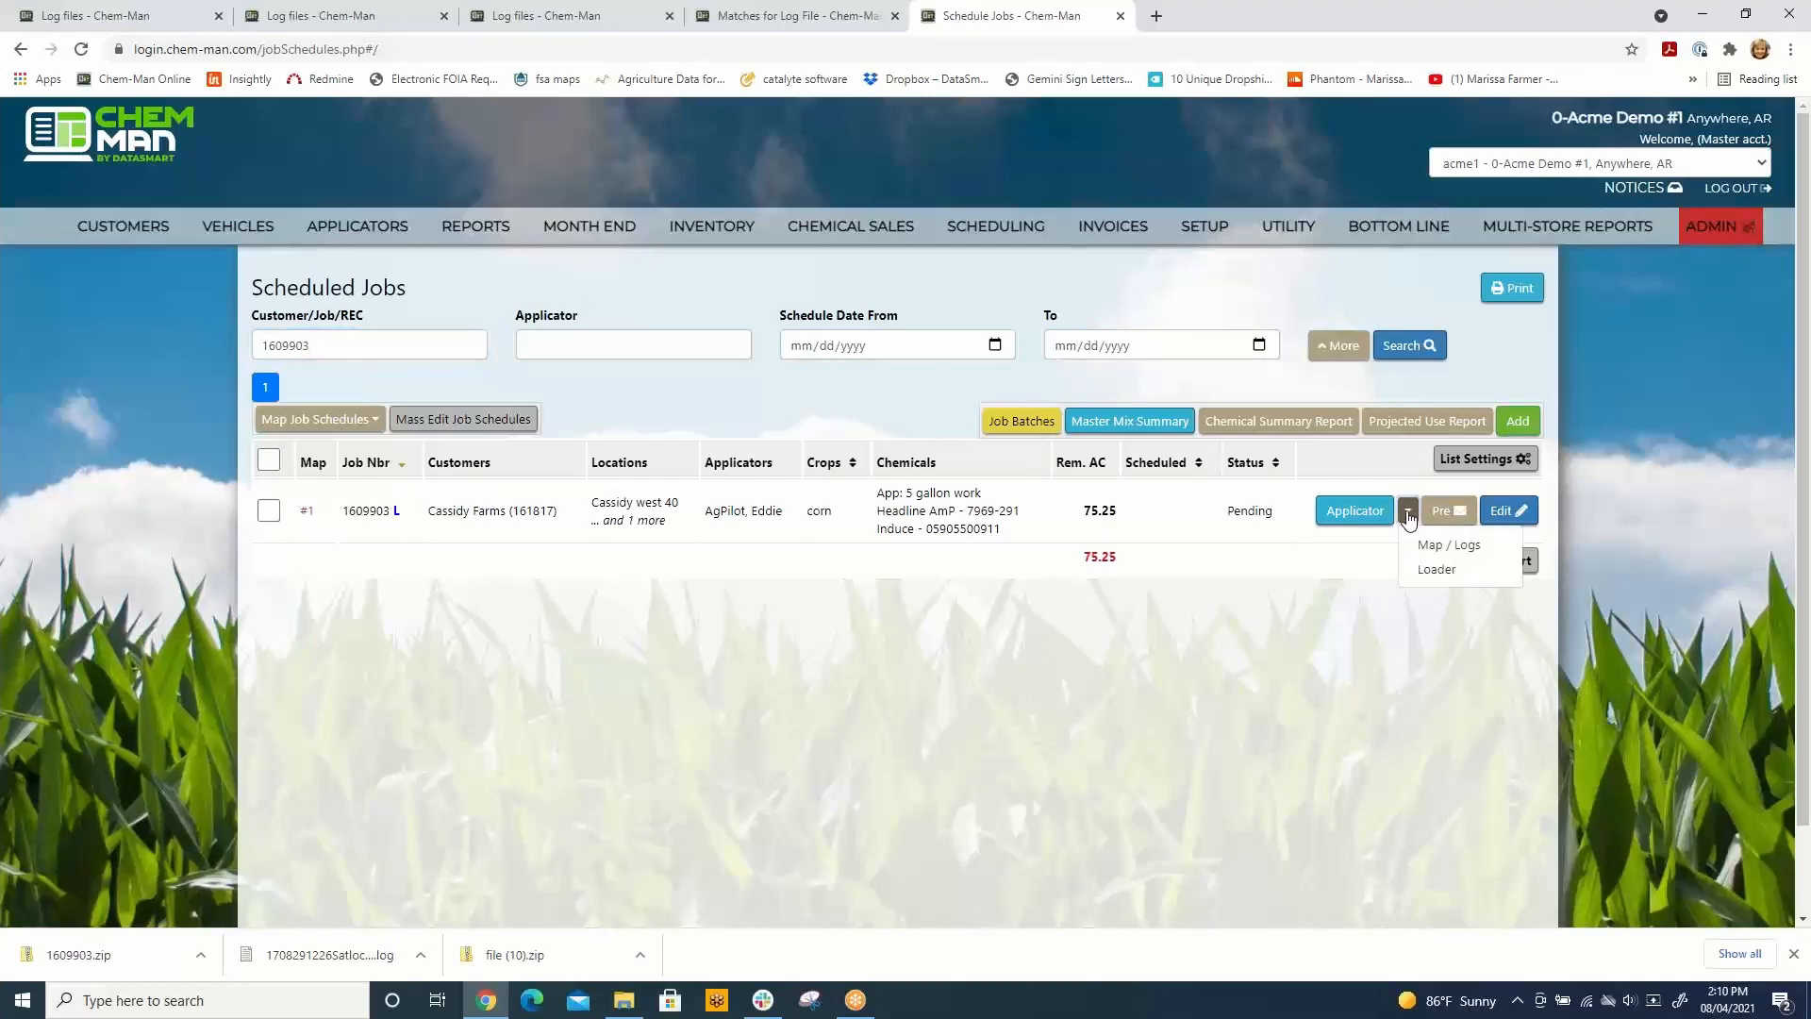
click(1447, 545)
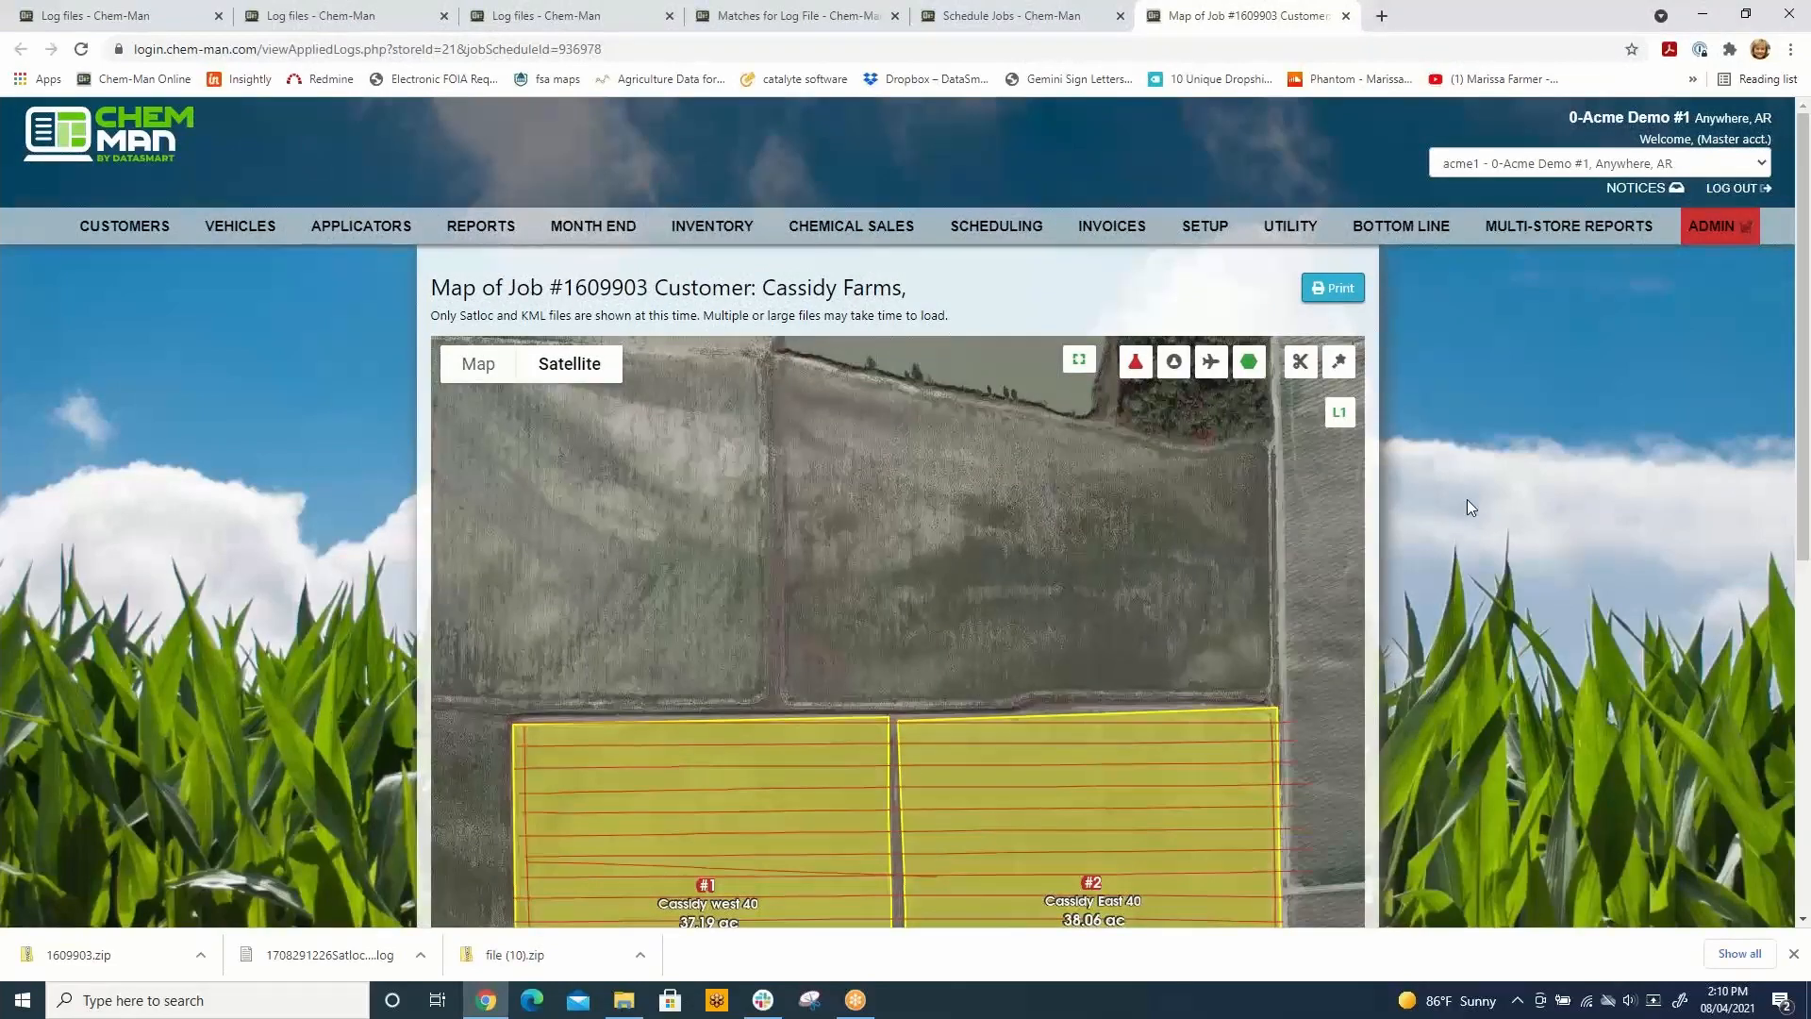
scroll(1467, 507, down, 5)
scroll(1468, 501, down, 2)
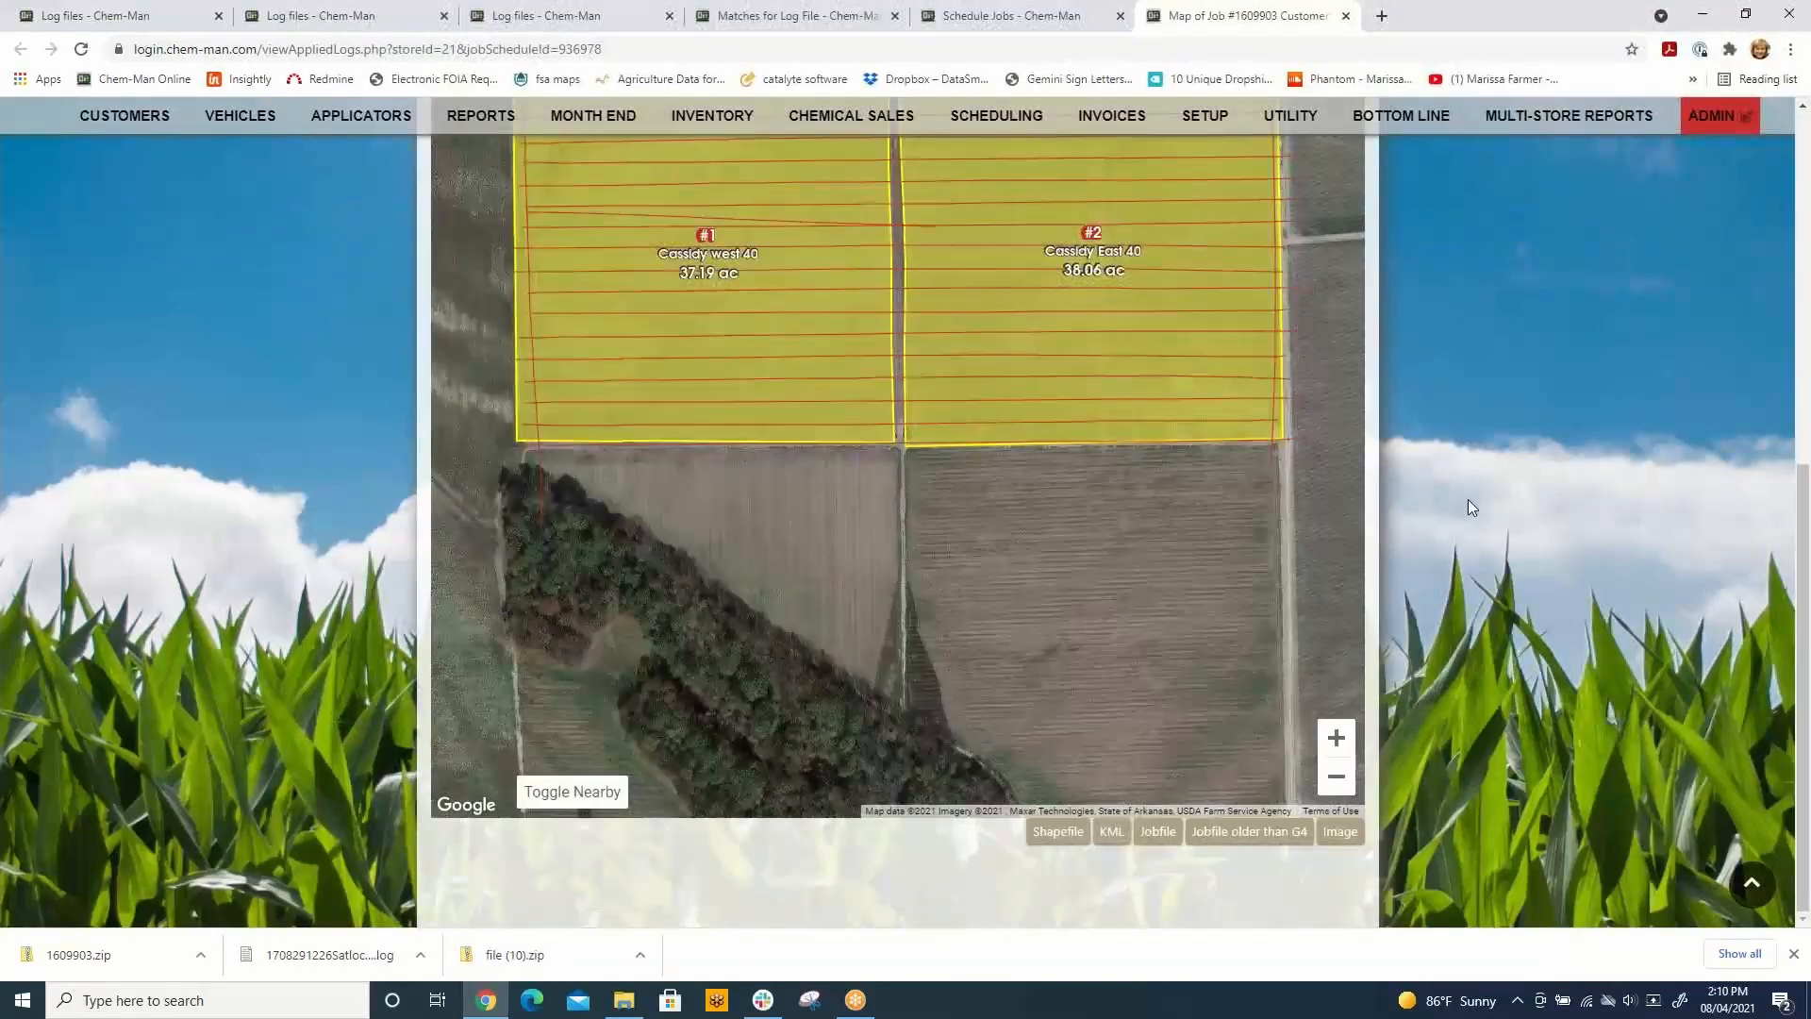
scroll(1470, 498, up, 4)
scroll(1477, 502, up, 3)
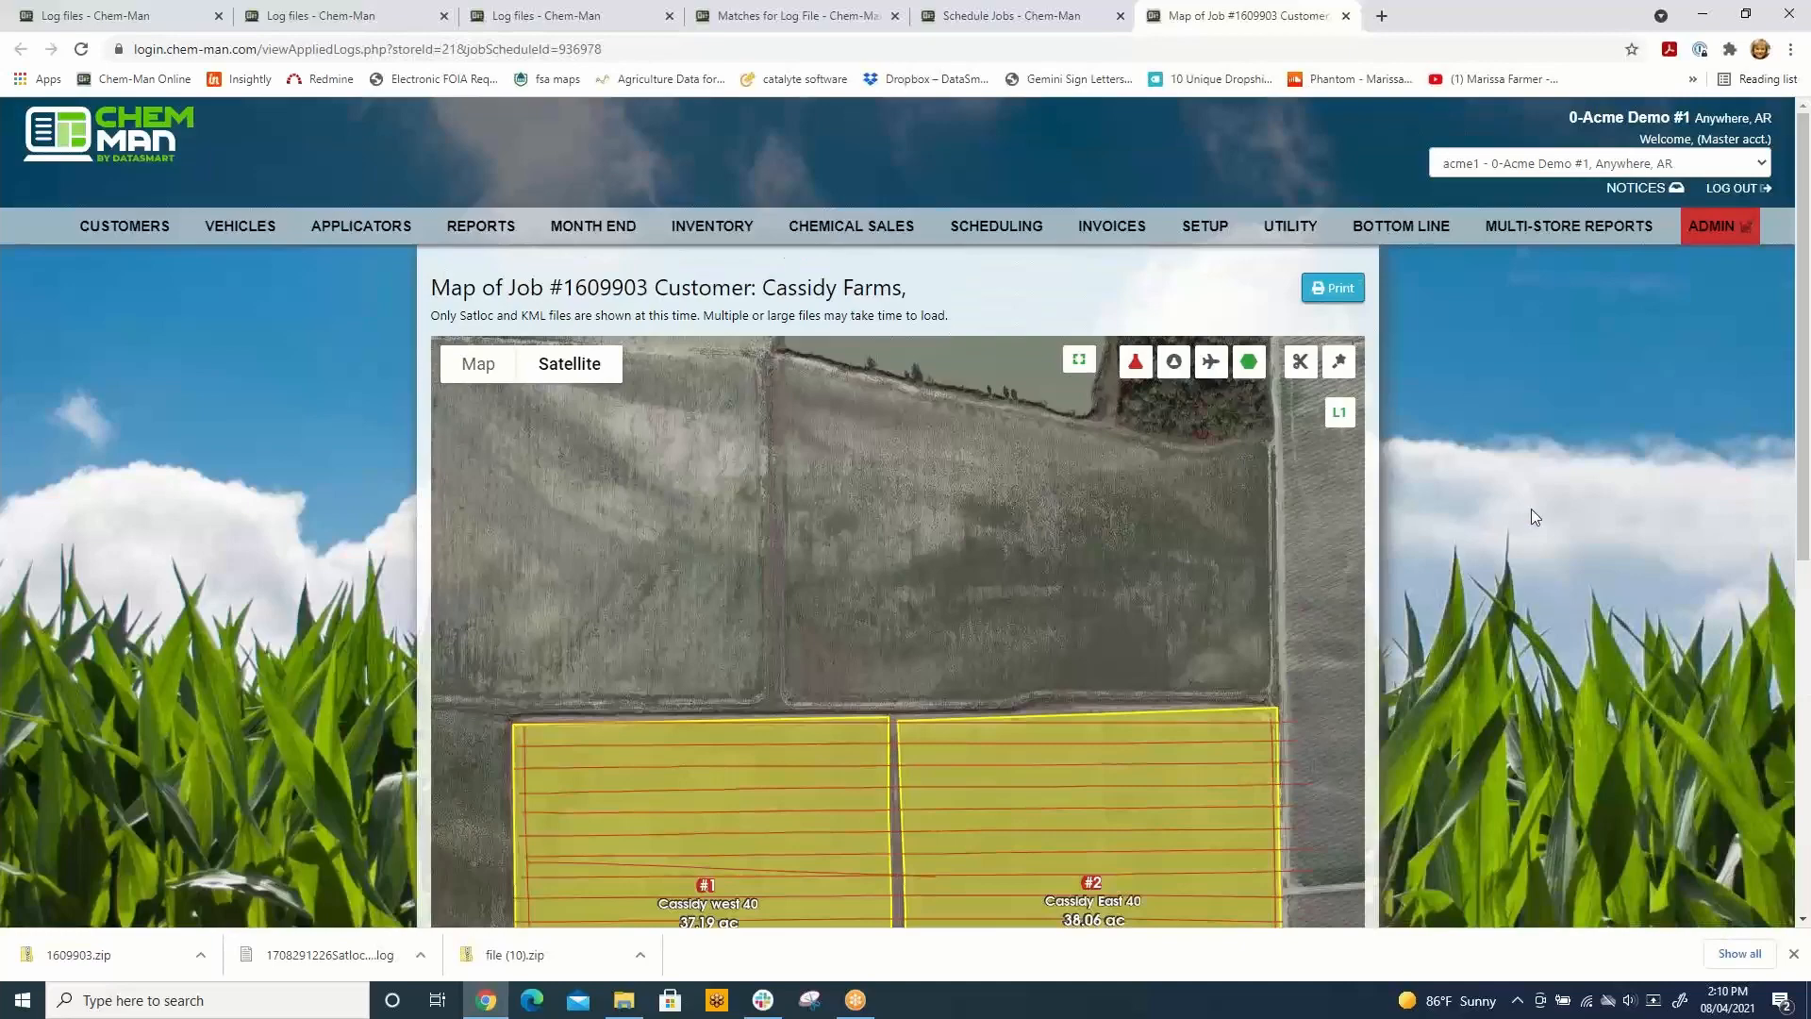
scroll(1530, 515, down, 7)
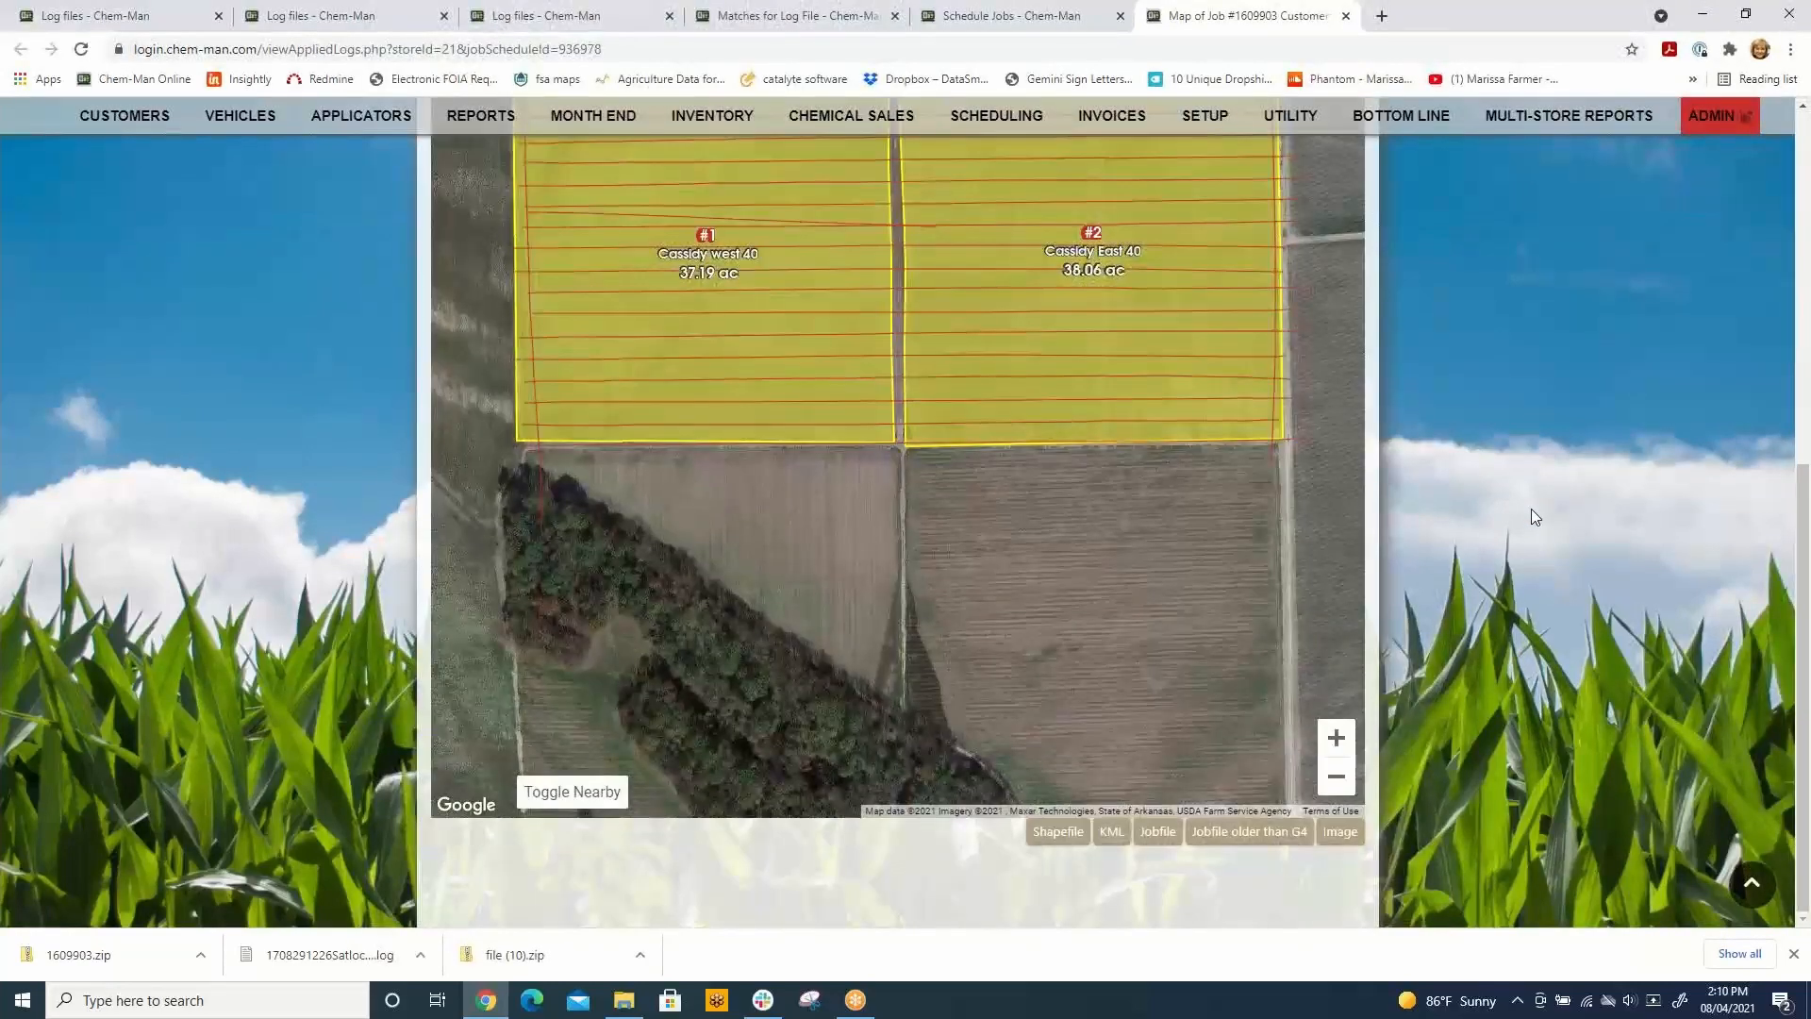
scroll(1531, 507, up, 7)
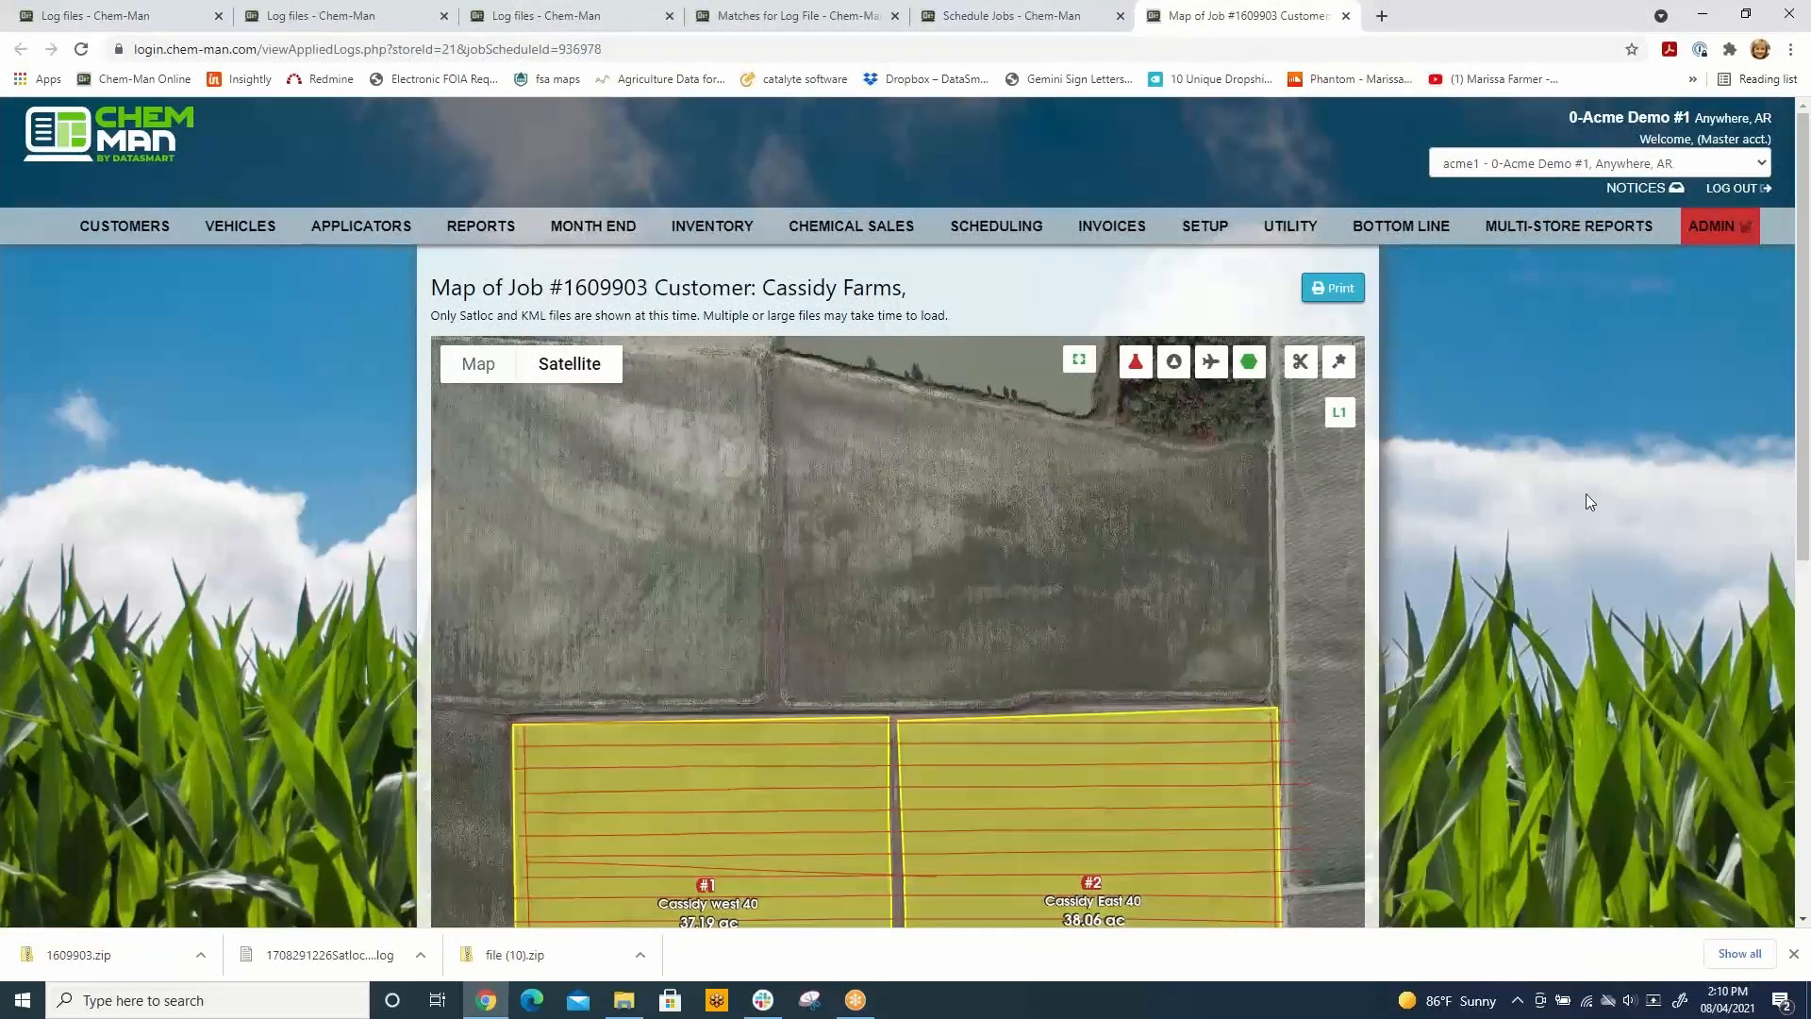